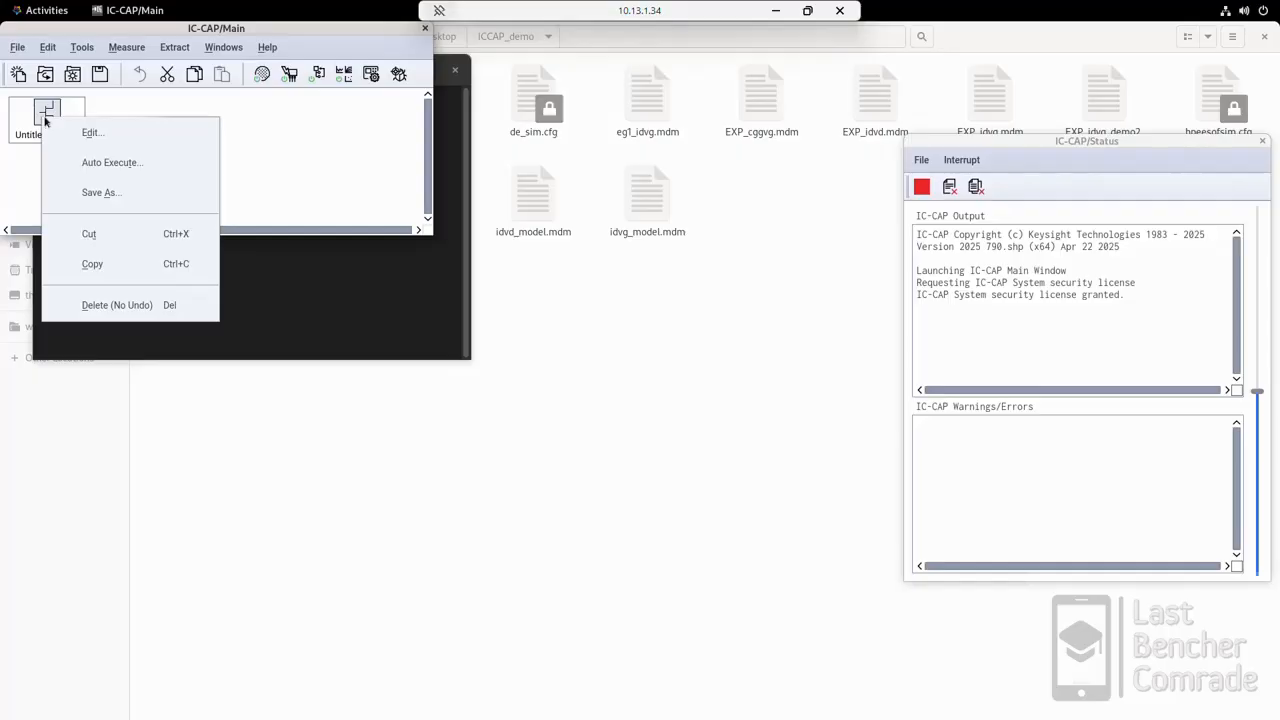
Step: Open the untitled model for editing and look through its circuit, model parameters, model variables and macros
click(110, 134)
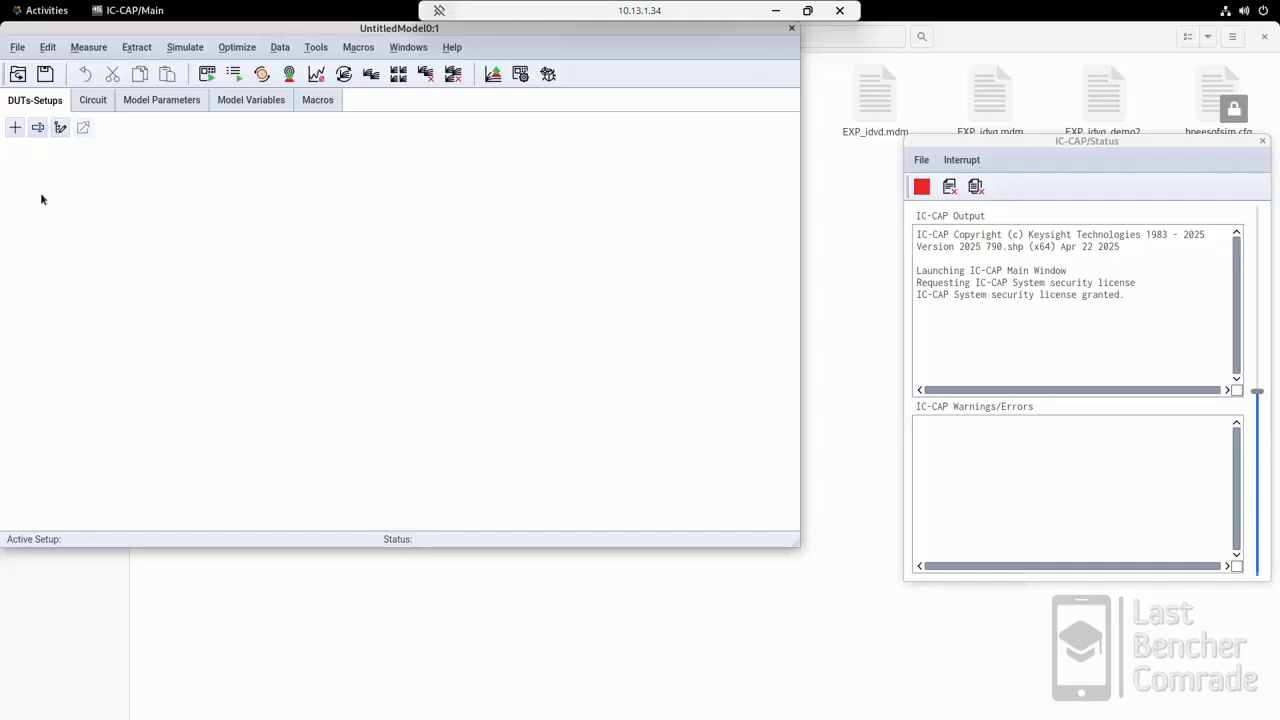
click(103, 102)
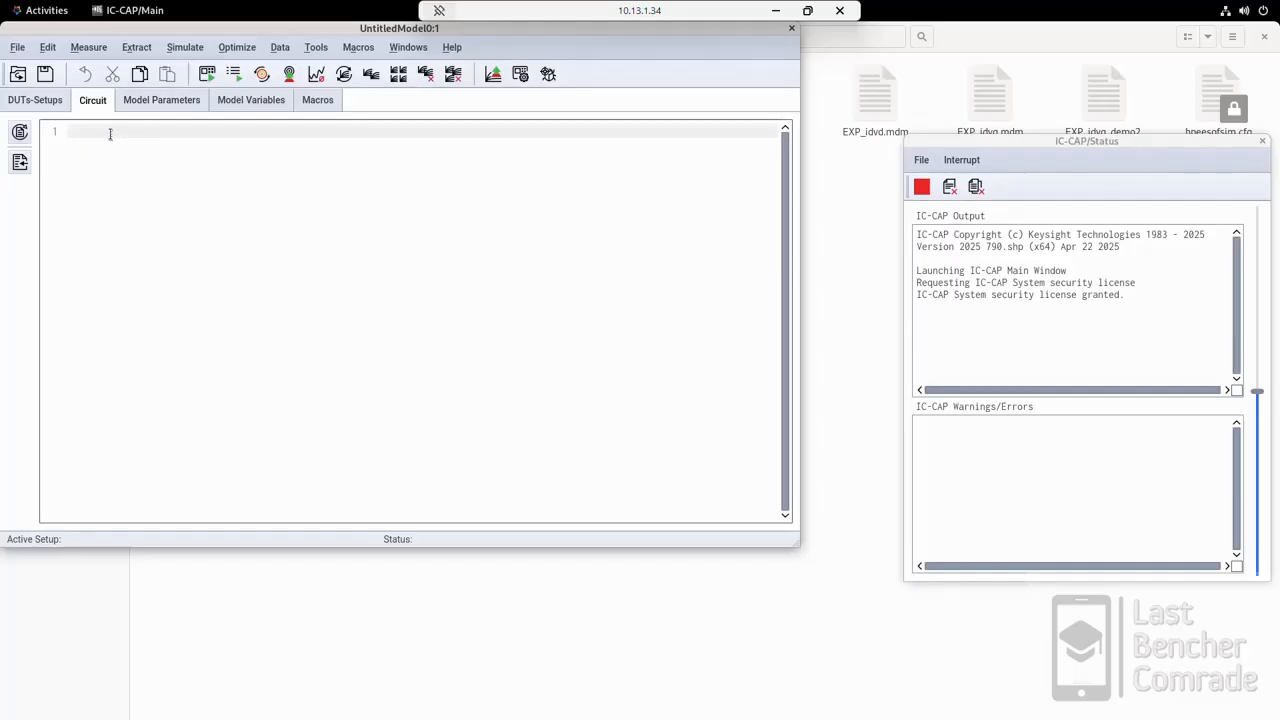
click(35, 101)
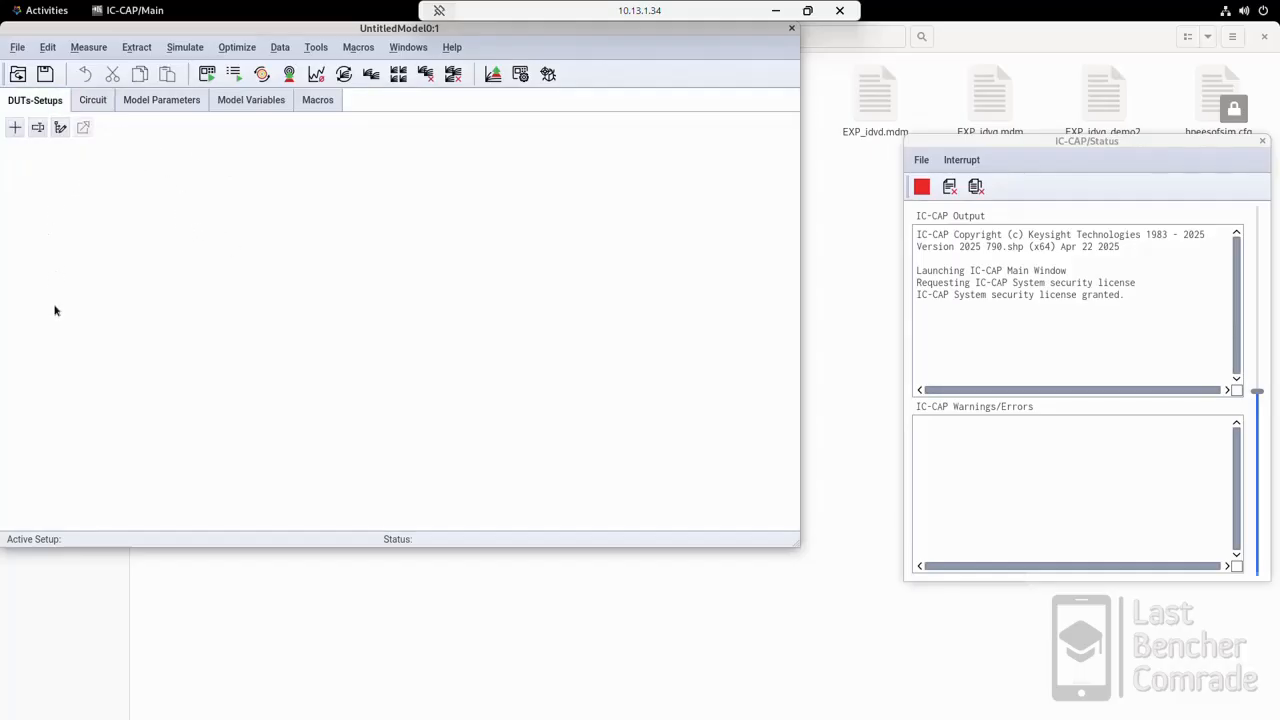
click(100, 100)
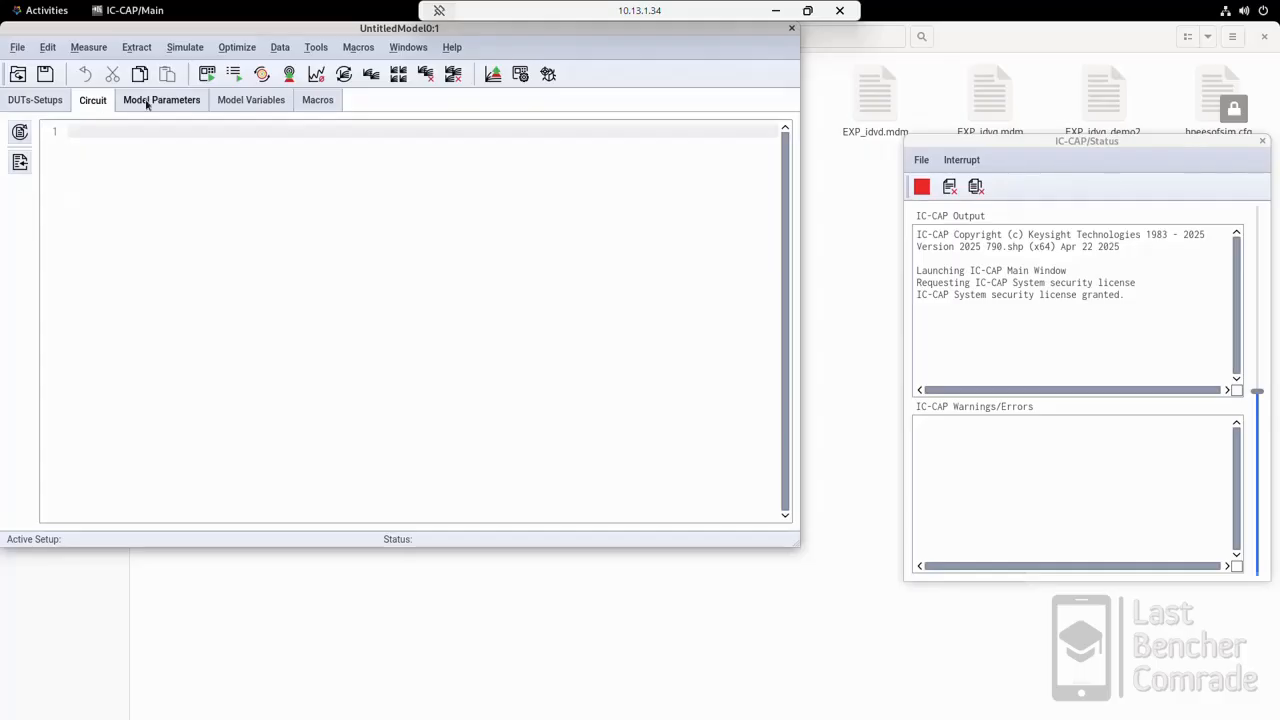
click(147, 104)
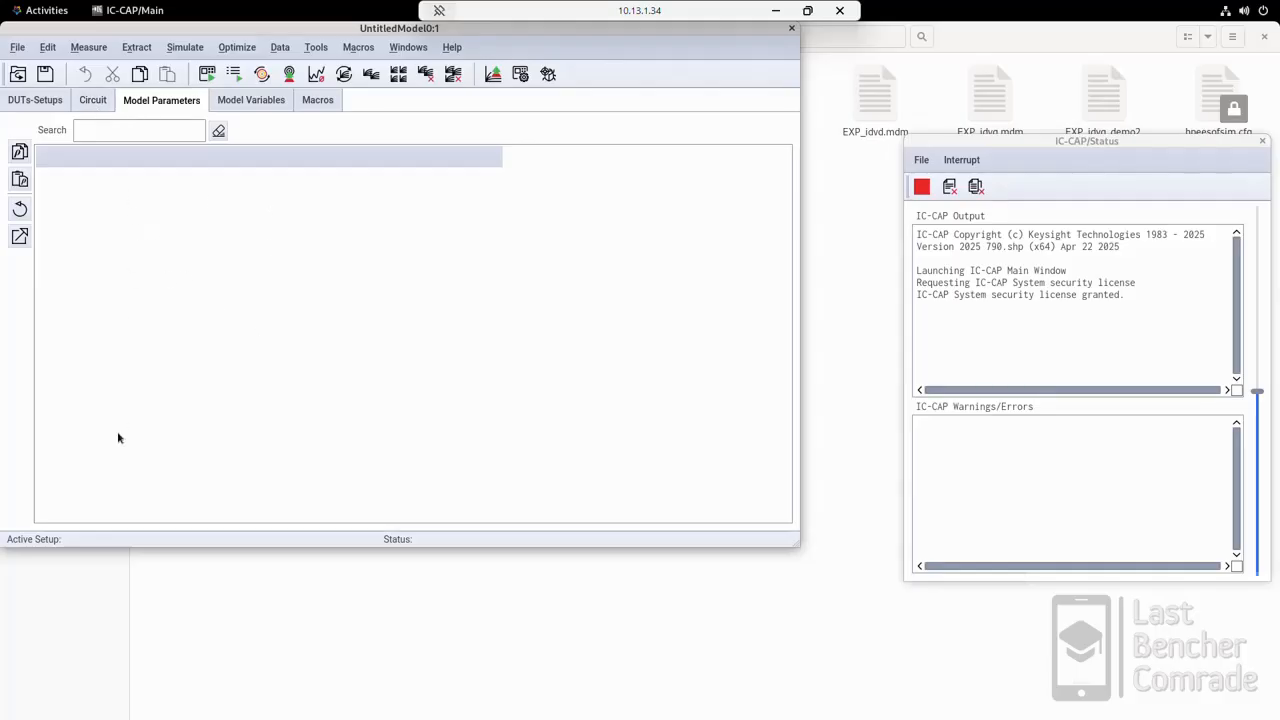
click(246, 101)
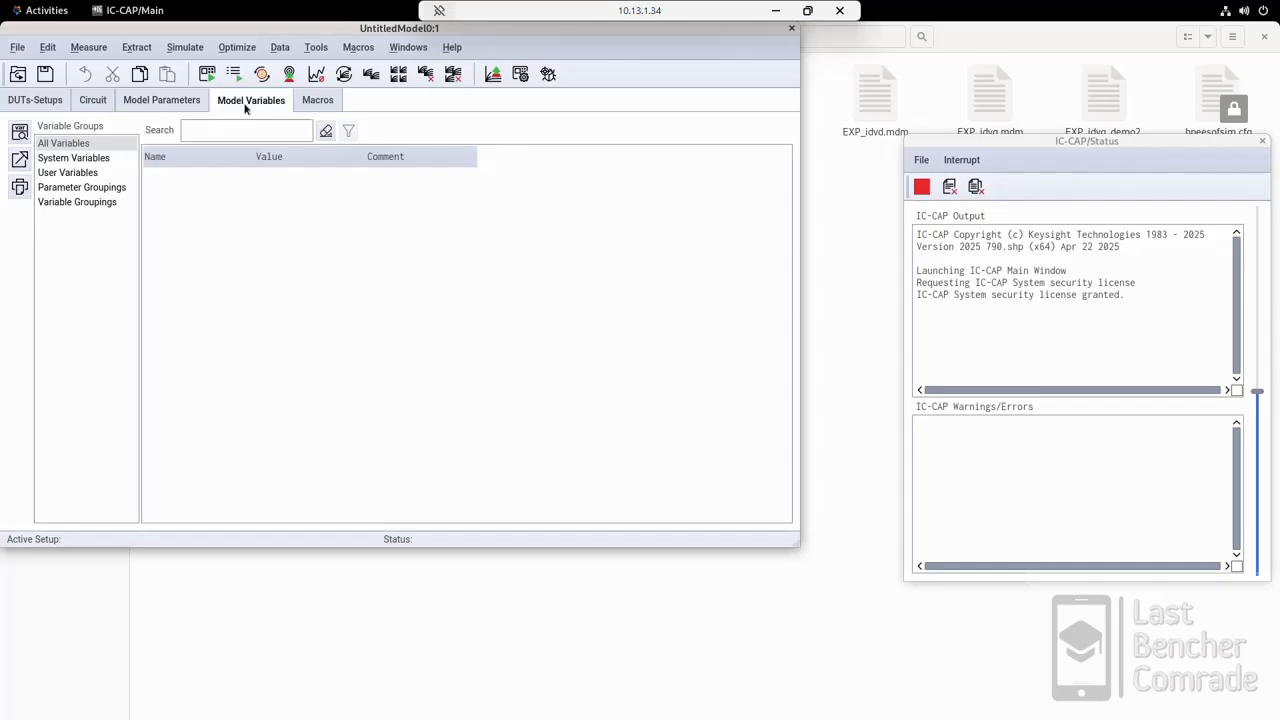
click(176, 190)
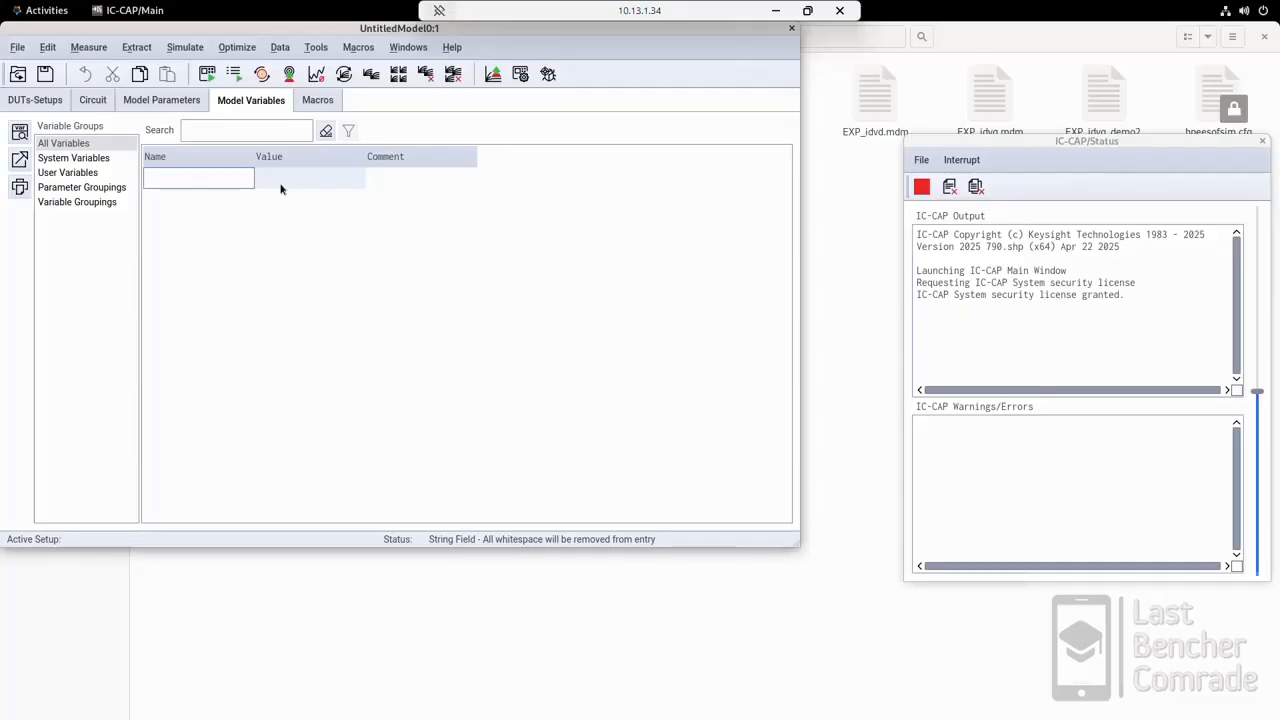
click(321, 102)
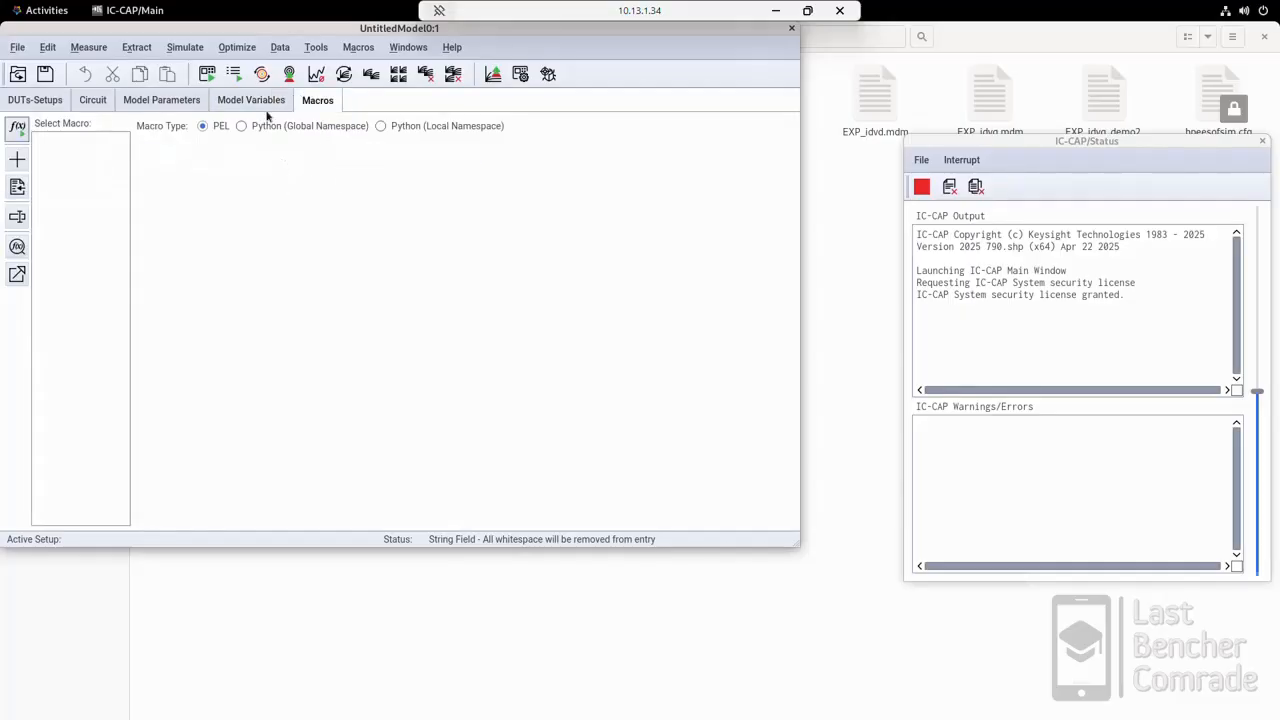
Step: Add a model variable named SIMULATOR with the value hspice
click(262, 104)
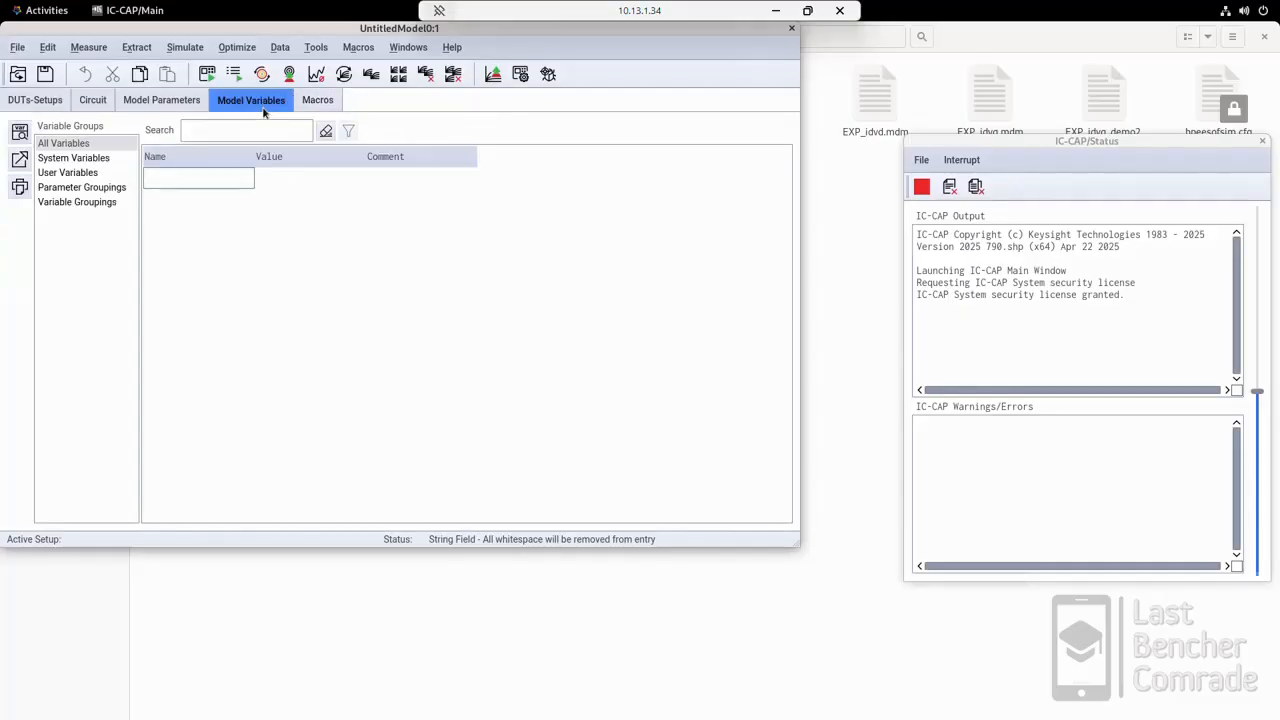
click(185, 180)
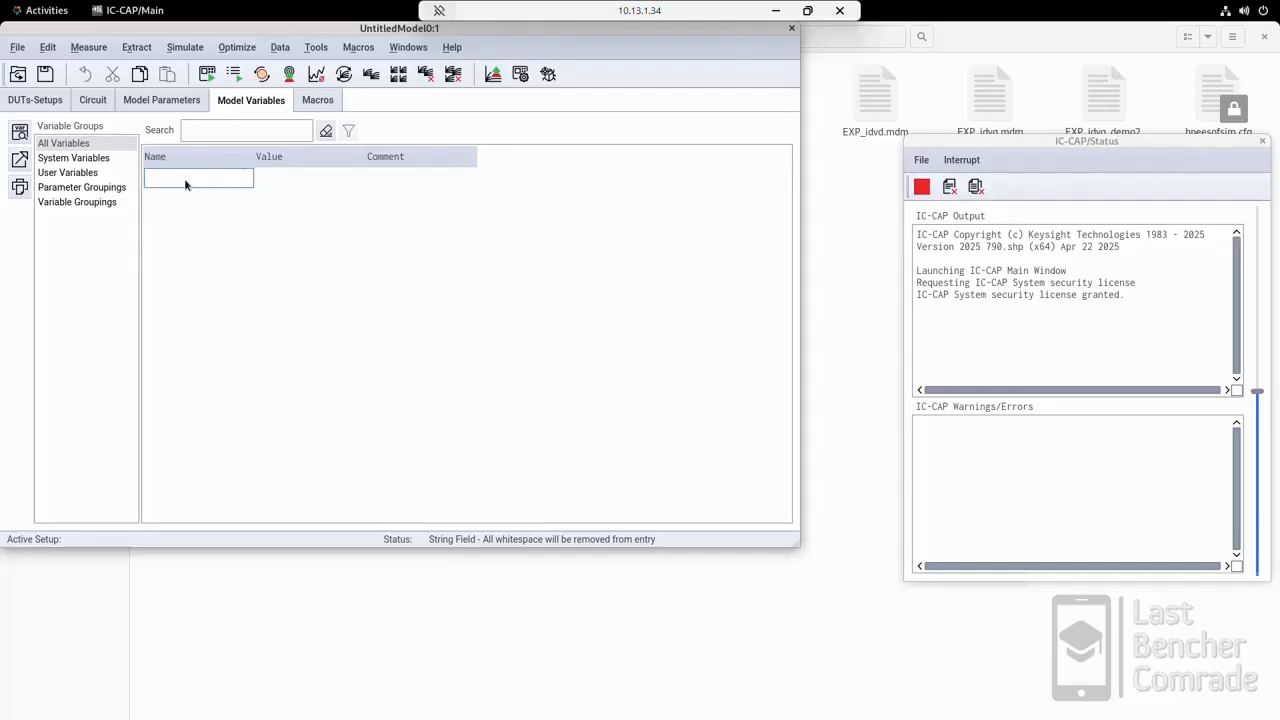
text(SIMULATOR)
key(Return)
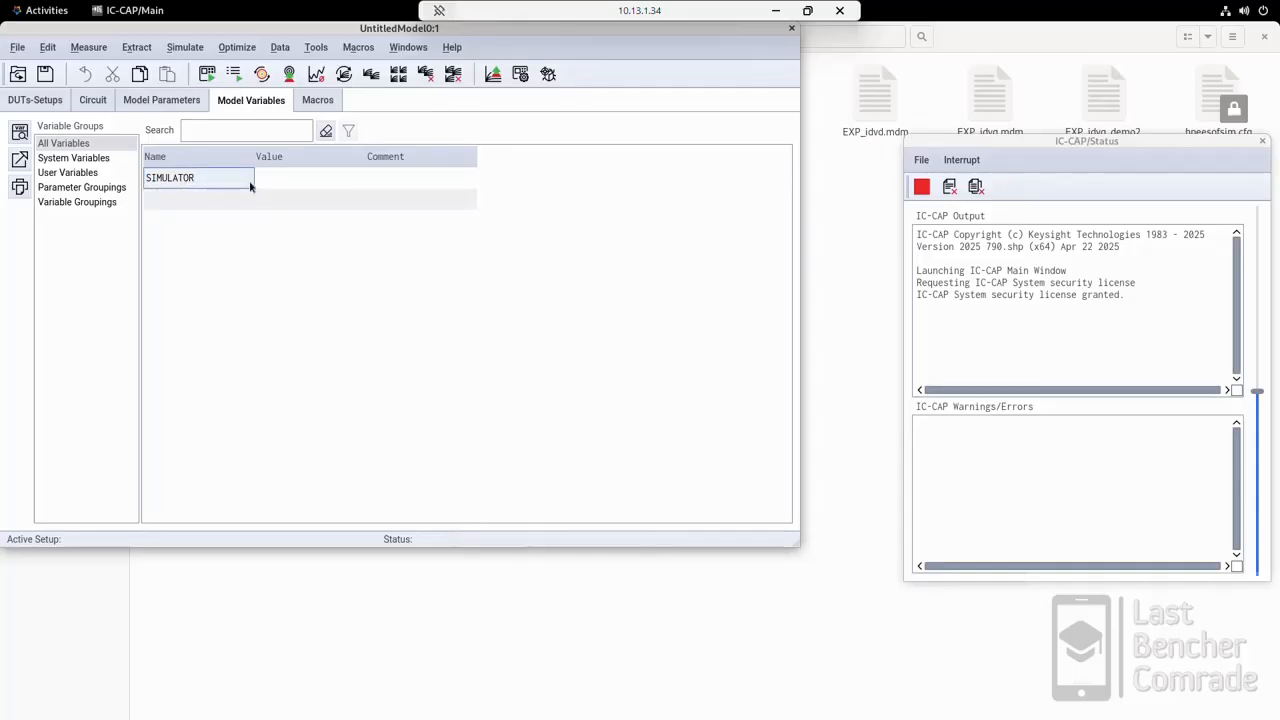
click(277, 180)
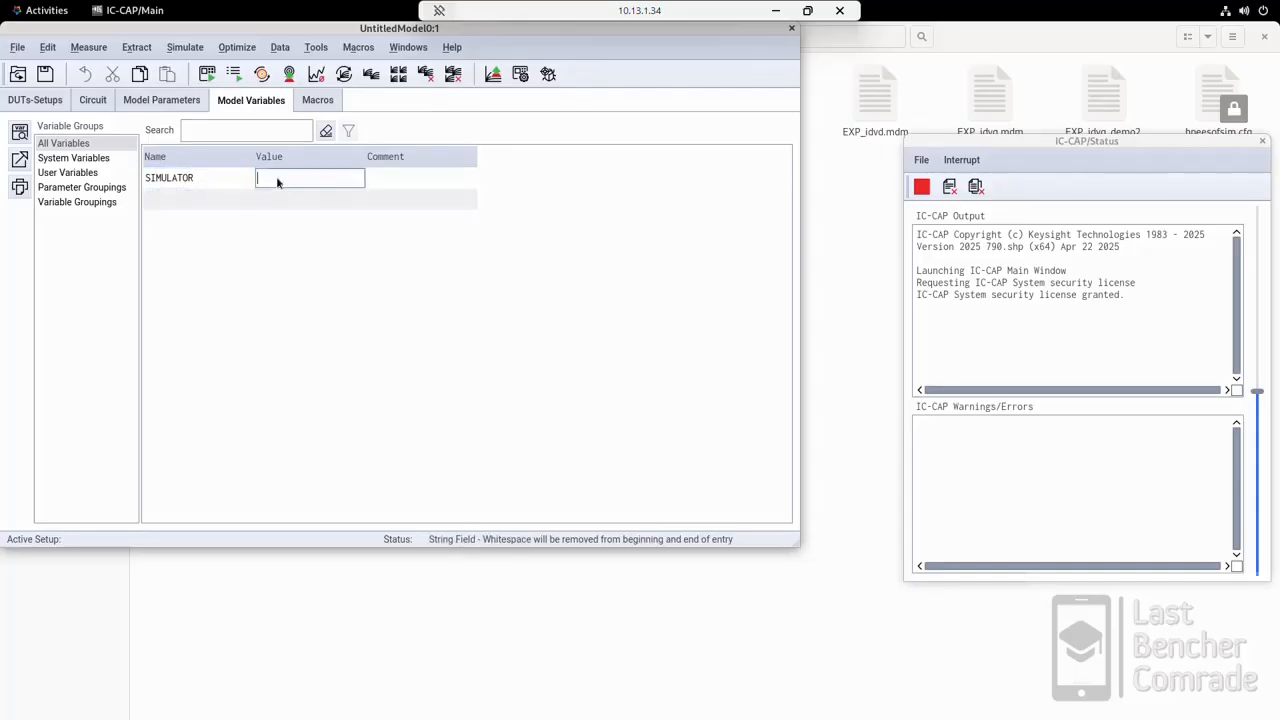
text(hspice)
key(Return)
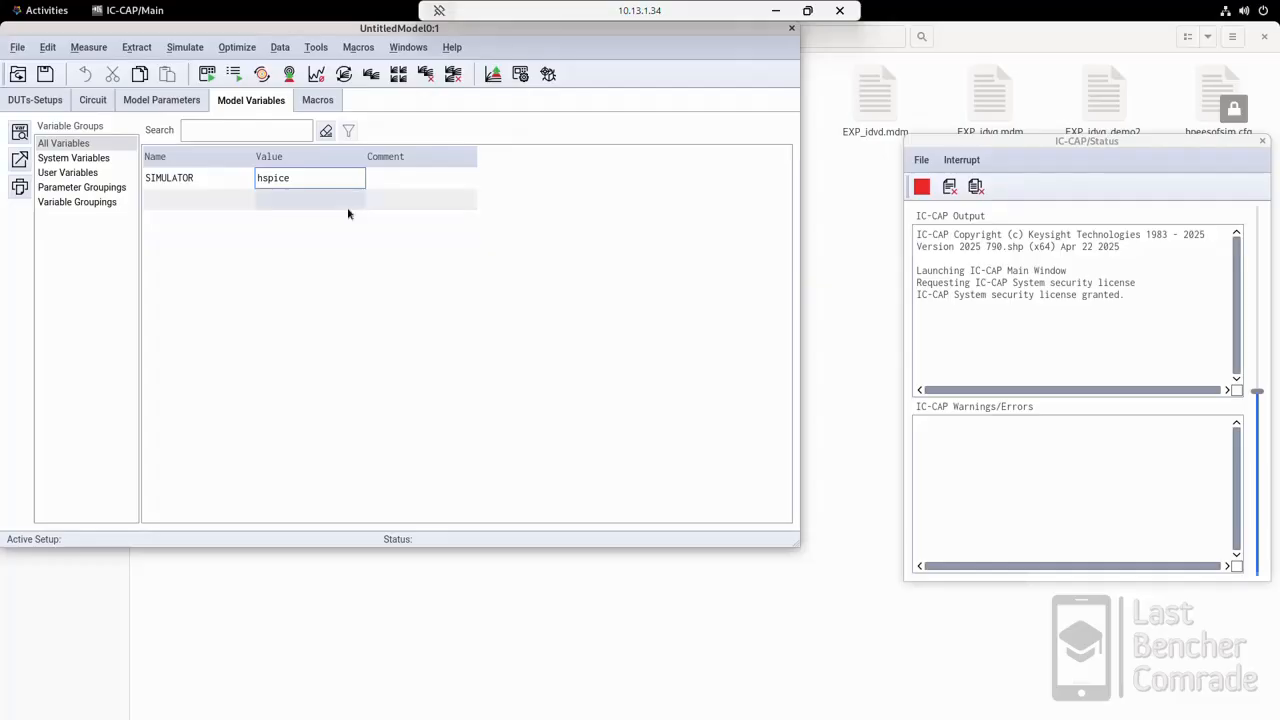
Step: Add a new DUT named DUT1 to the model and display its test circuit
click(35, 100)
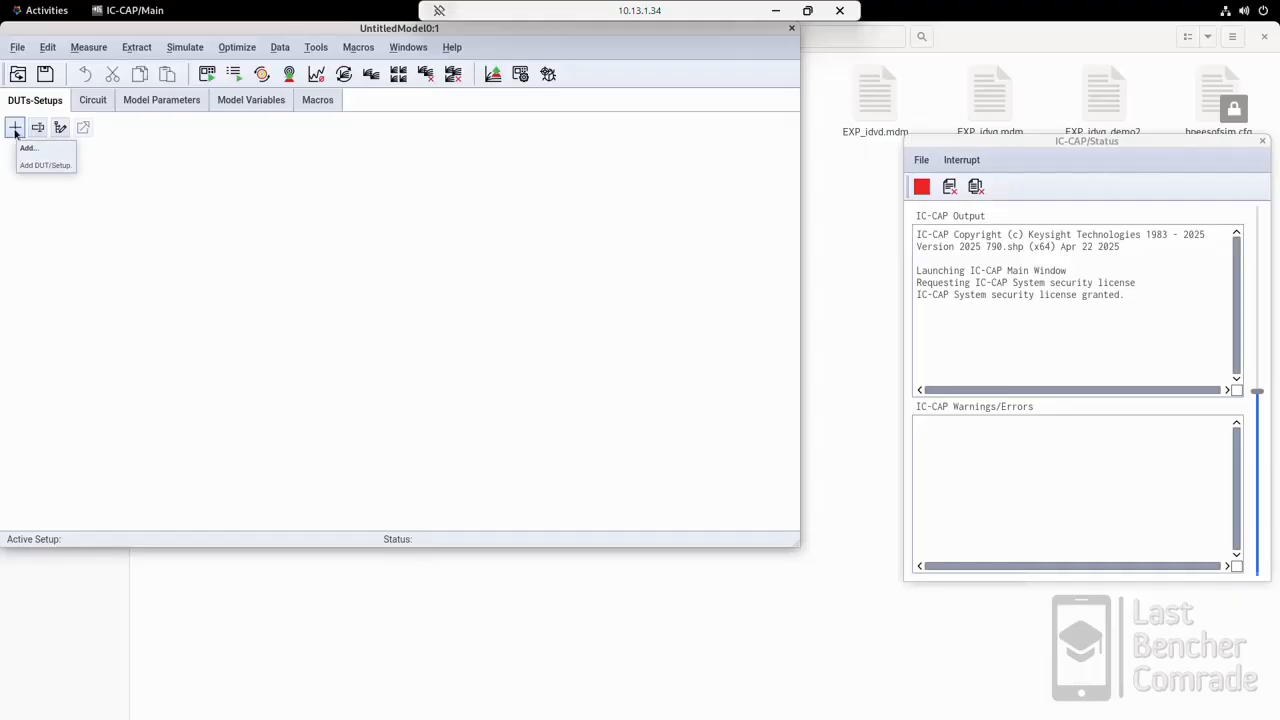
click(15, 130)
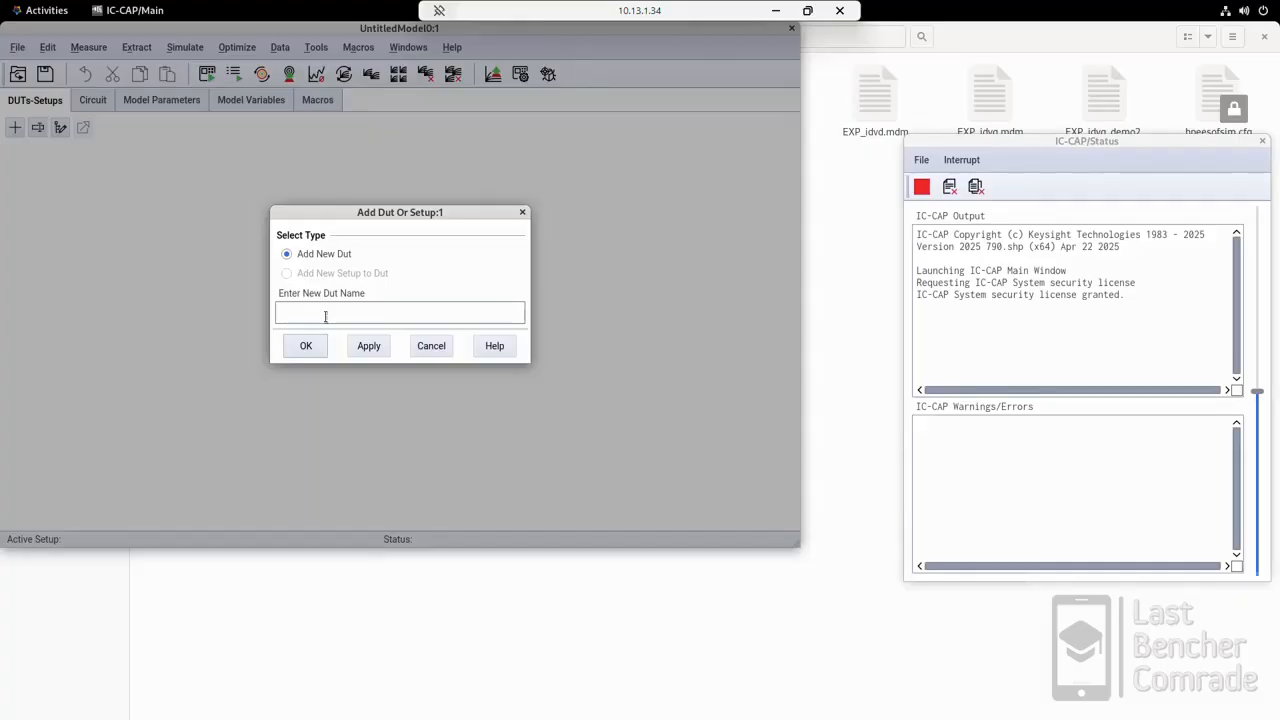
text(DUT1)
click(321, 348)
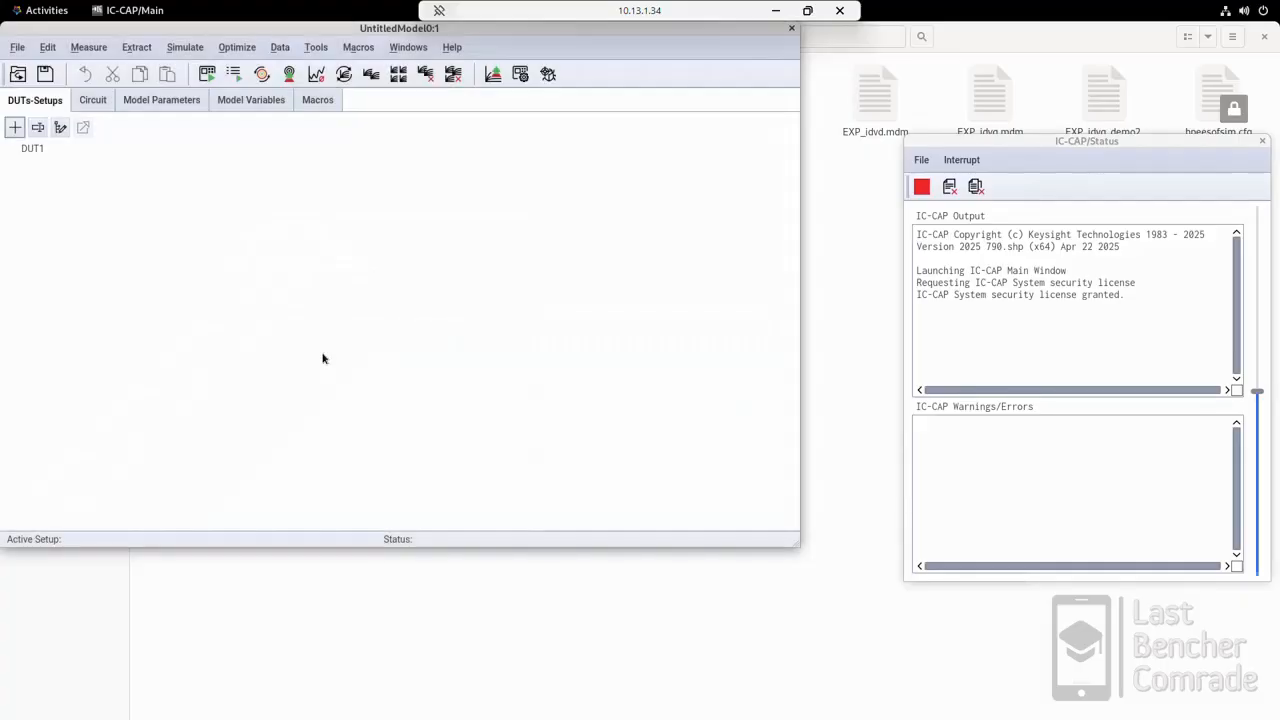
click(33, 151)
click(272, 165)
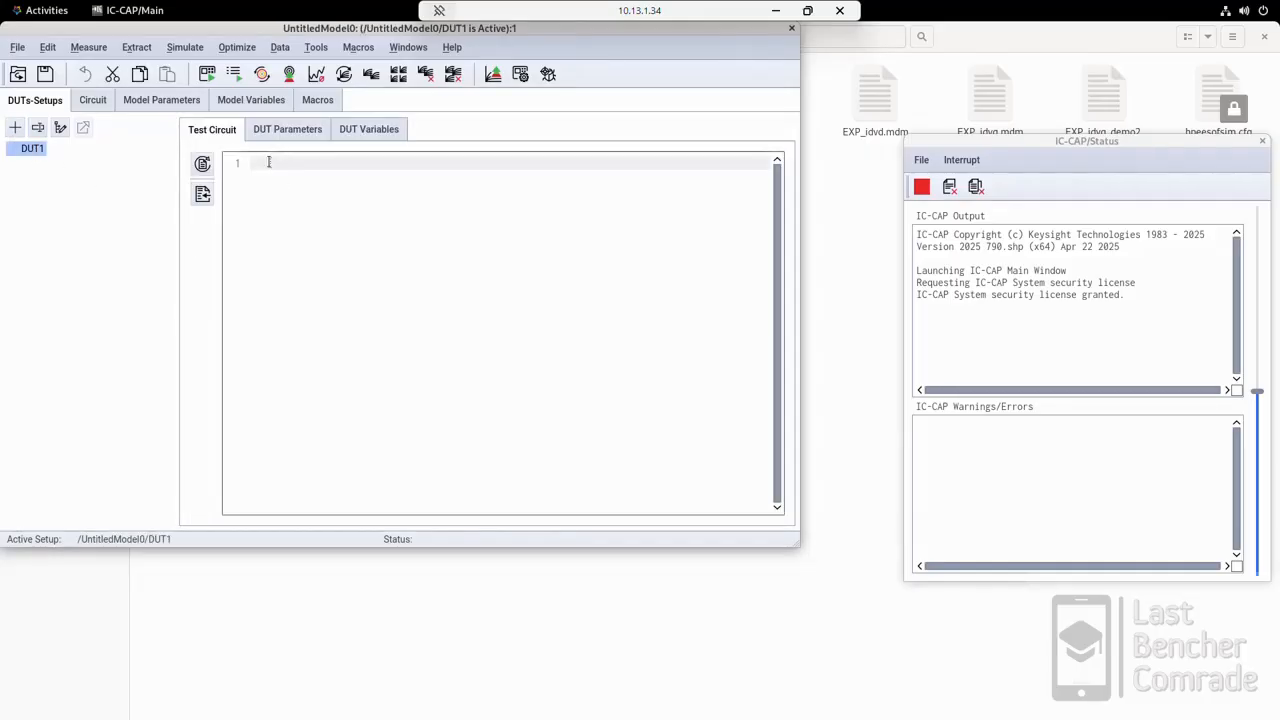
Step: Write the Verilog-A include line #echo .hdl " .va" as the first line of DUT1's test circuit
click(380, 164)
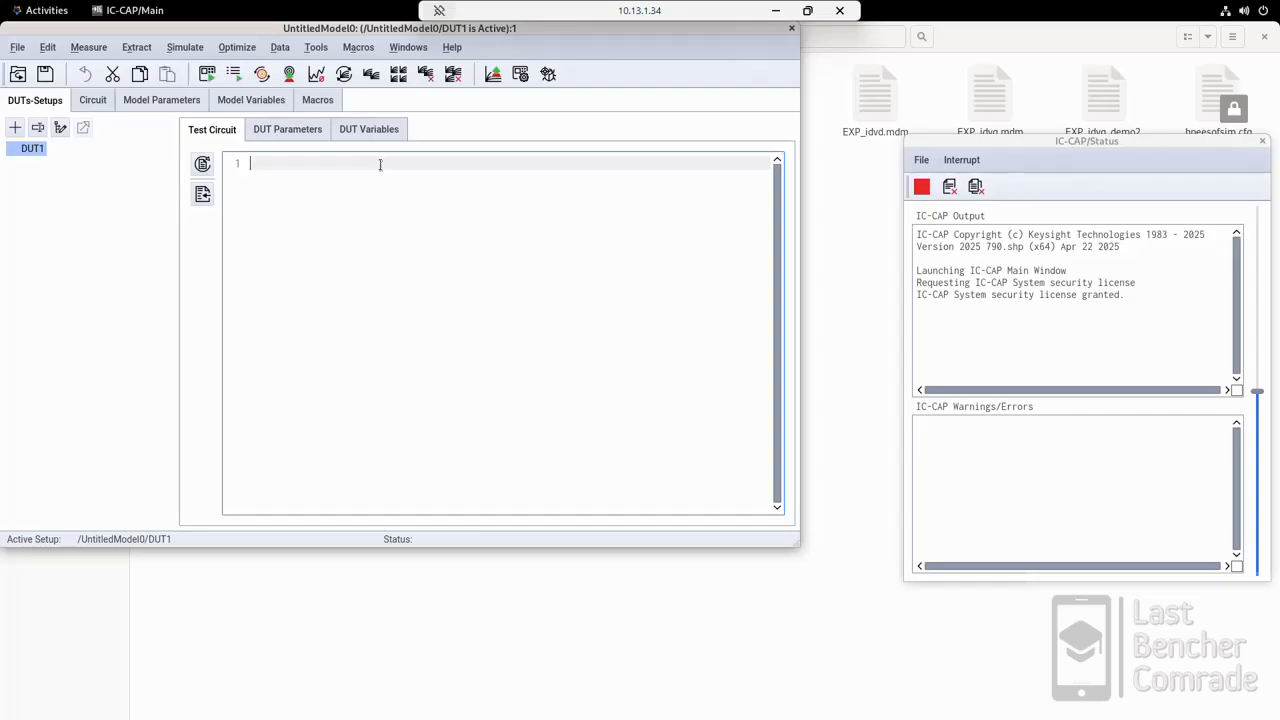
text(#echo)
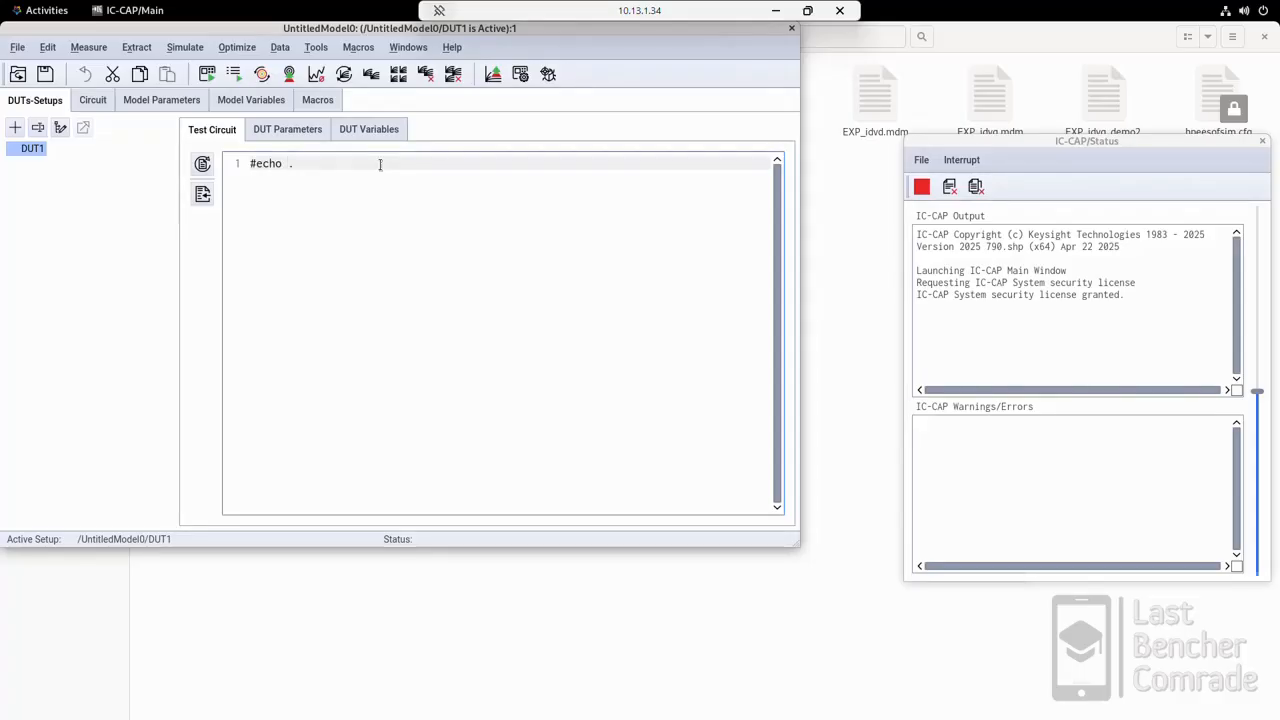
text( .hdl )
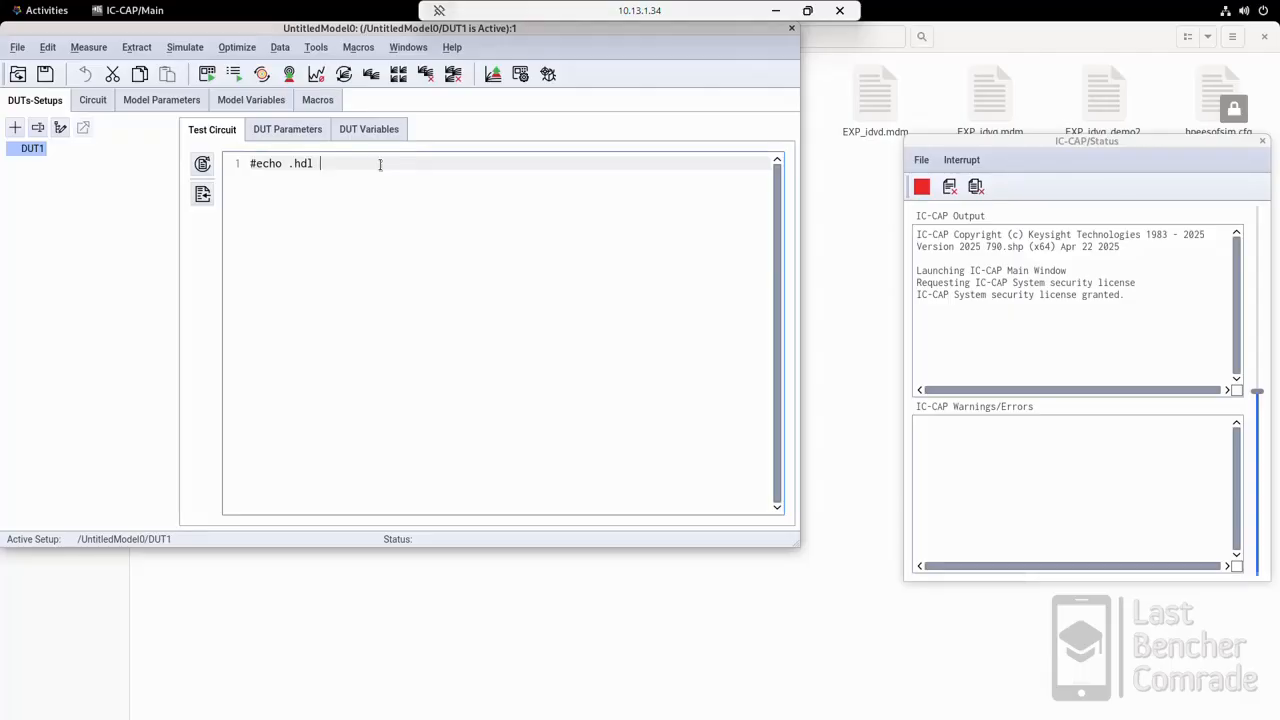
text(" .va)
click(323, 163)
drag(323, 163, 358, 163)
click(375, 165)
key(Return)
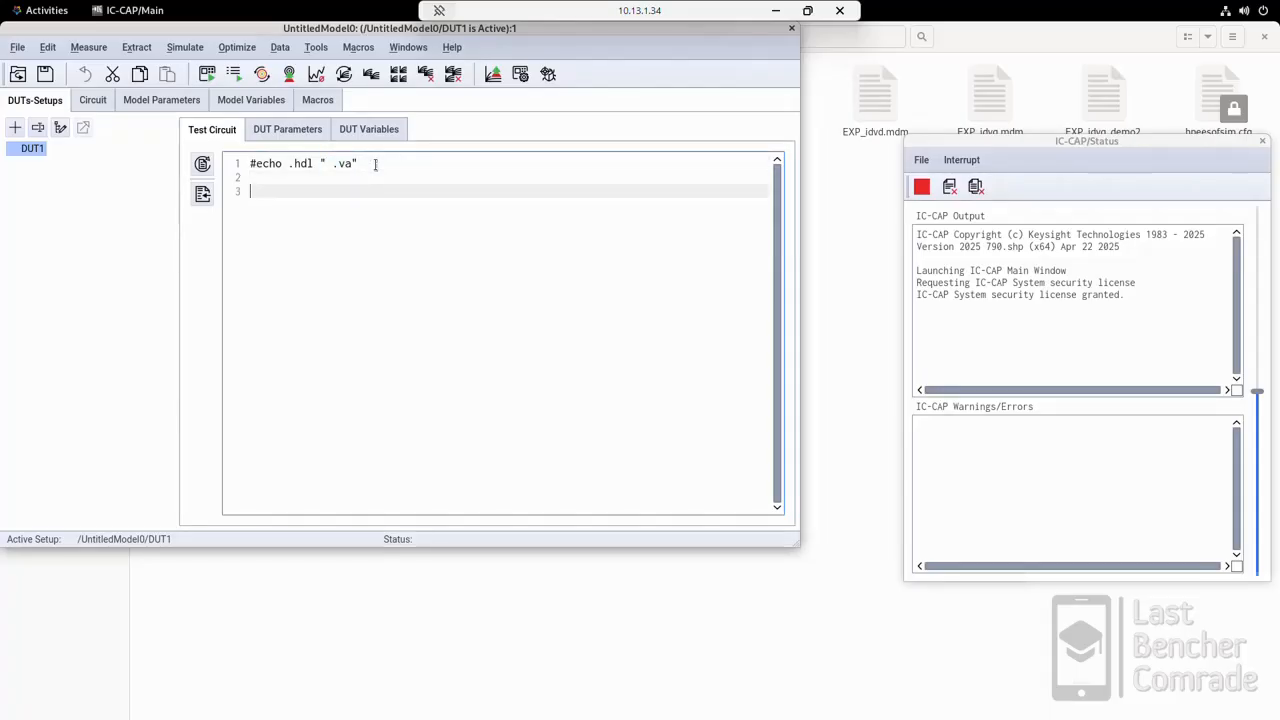
Step: Add the instance line X1 1= 2= 3= 4= 5= nmos below the include line, leaving a blank line between
key(Return)
text(X1 1=)
text(2= 3= 4= 5=)
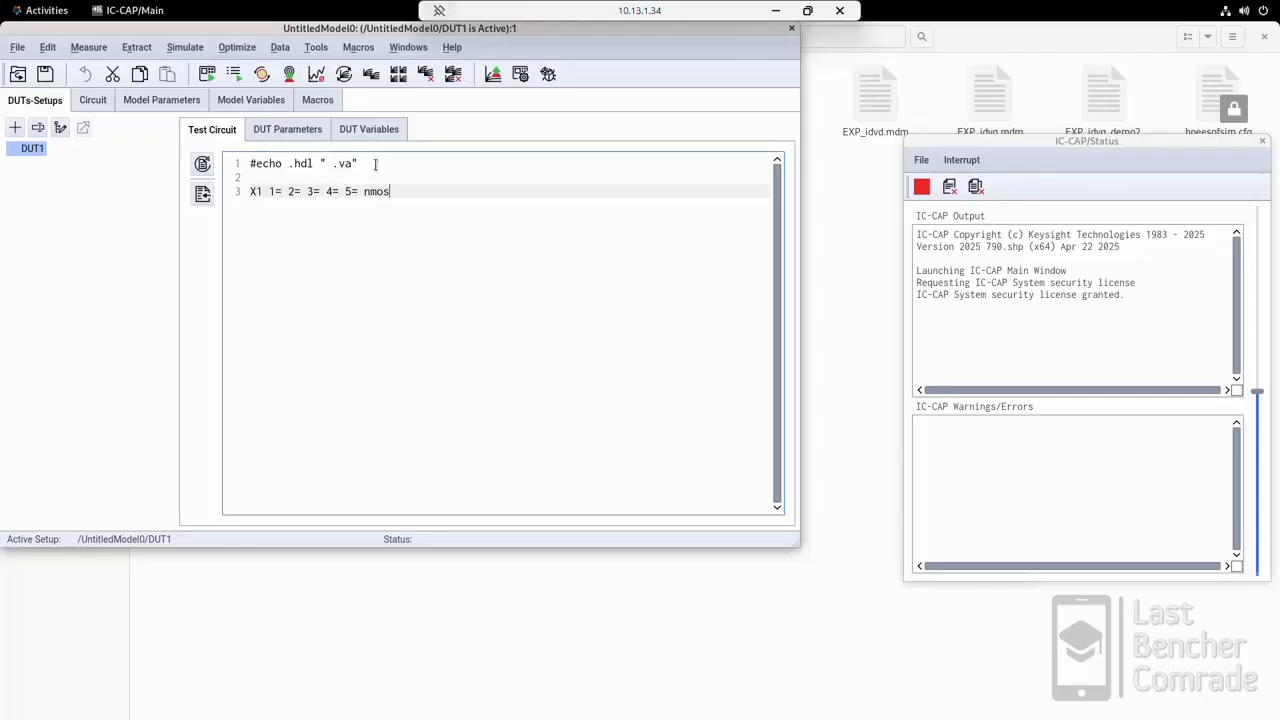
text( nmos)
key(Return)
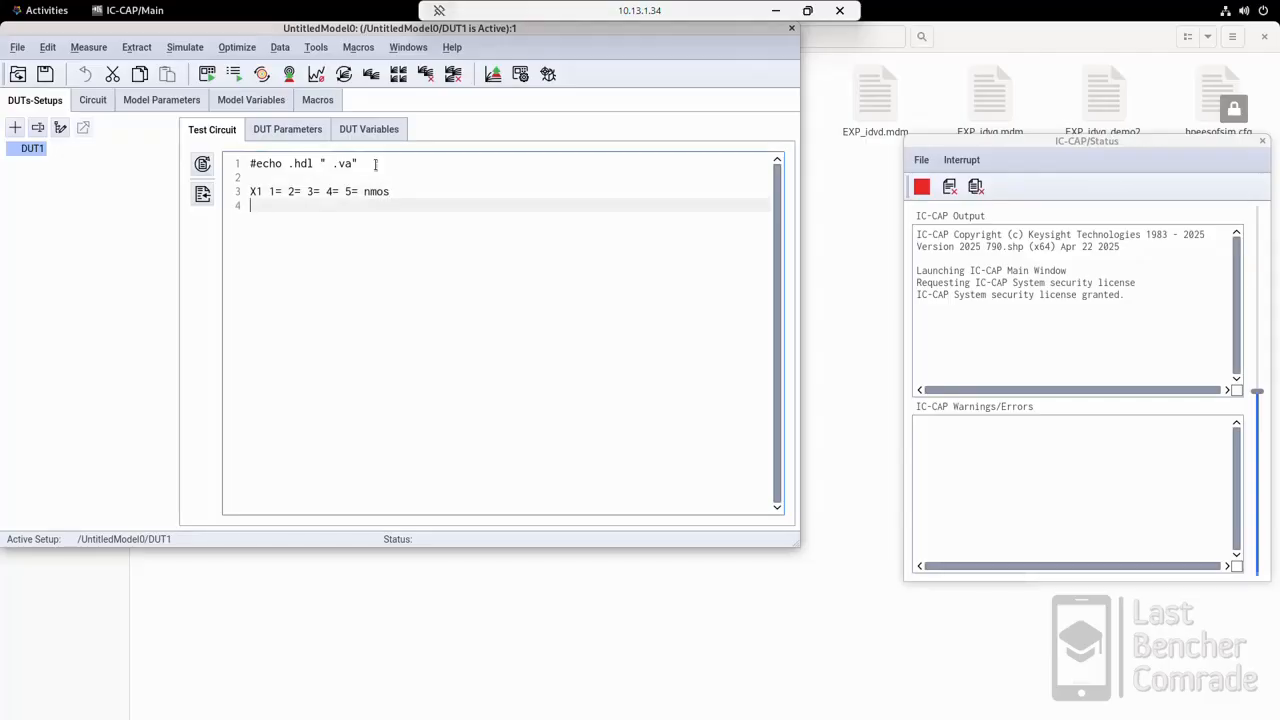
Step: Add the model line .model nmos <module_name> under the X1 instance, followed by a blank line
text(.model nmos <module name)
key(BackSpace)
key(BackSpace)
key(BackSpace)
key(BackSpace)
key(BackSpace)
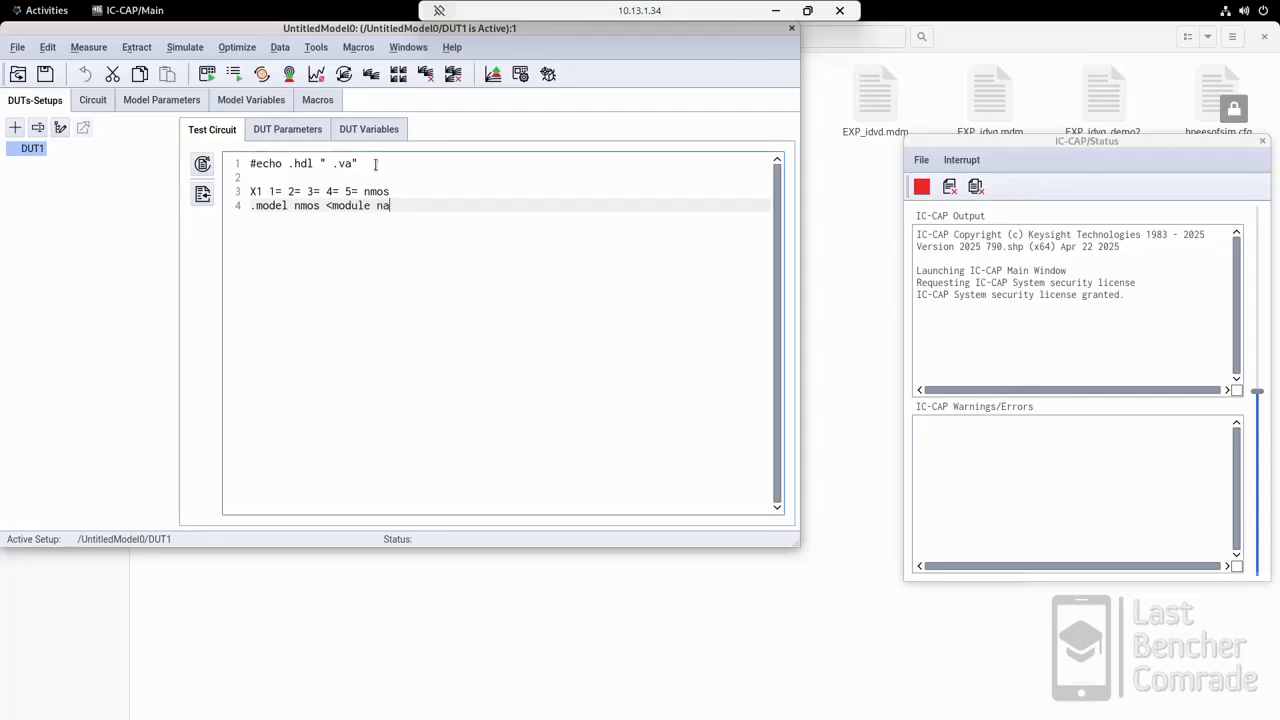
text(_name>)
key(Return)
Step: Add the parameter lines +W= and +L= at the end of the test circuit
key(Return)
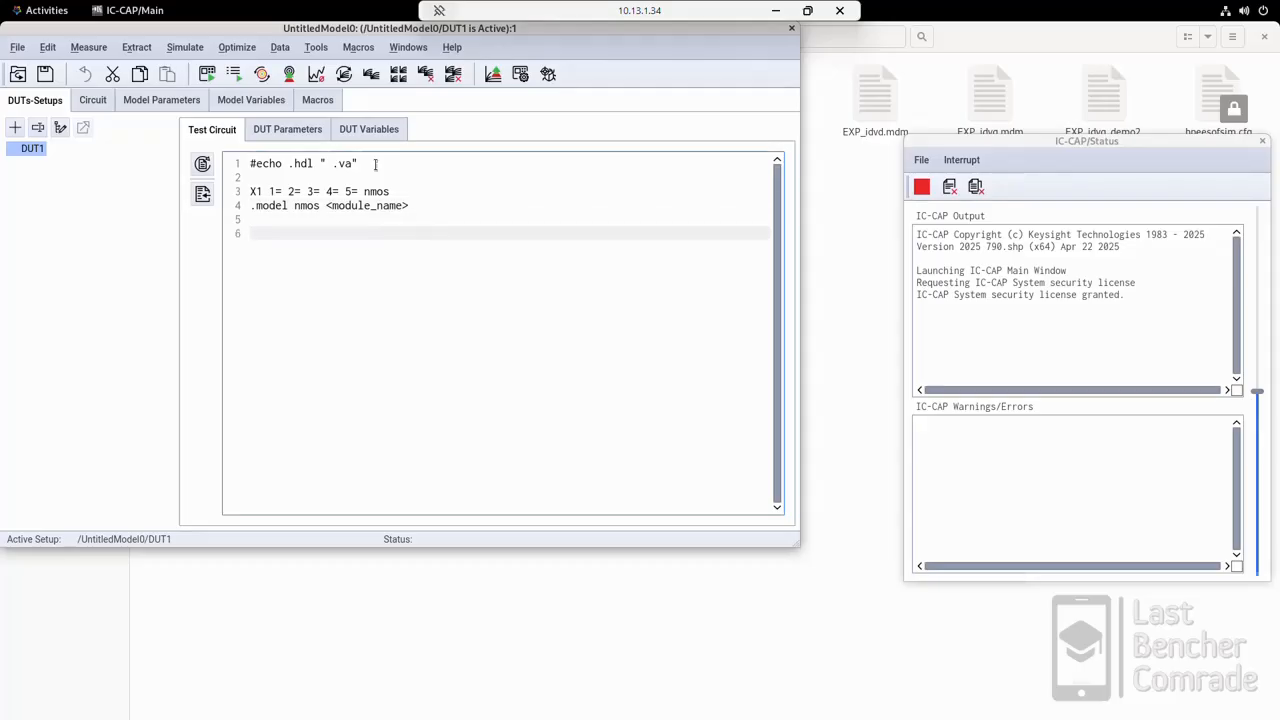
text(+W=)
key(Return)
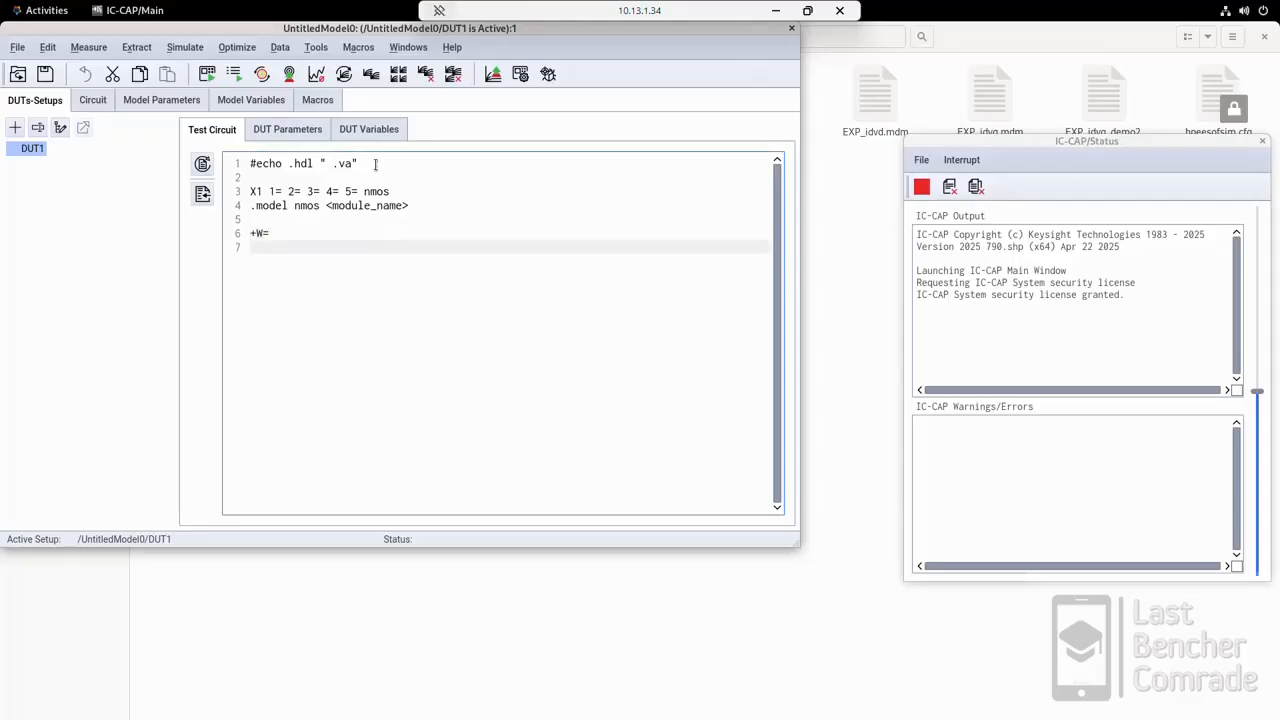
text(+L=)
key(Return)
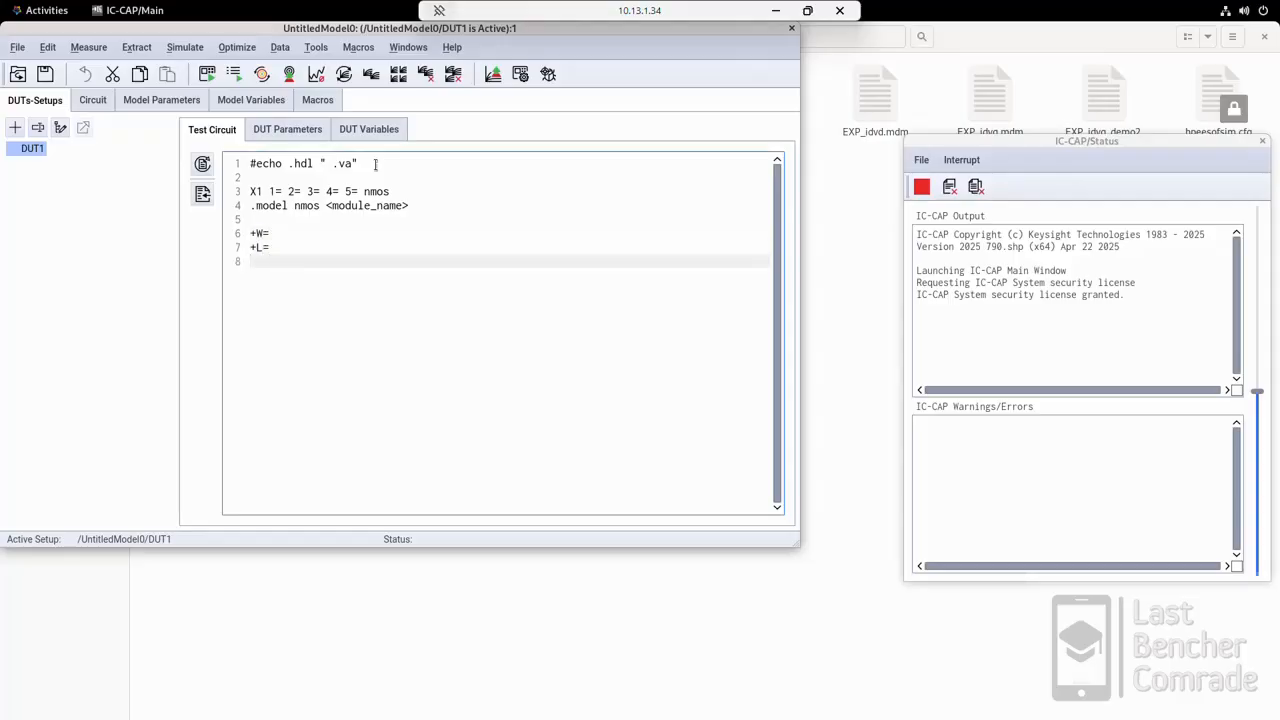
Step: Switch to Files, open bsimimg.va from the BSIM-IMG_code folder in the text editor and restore its window to a smaller size
click(385, 177)
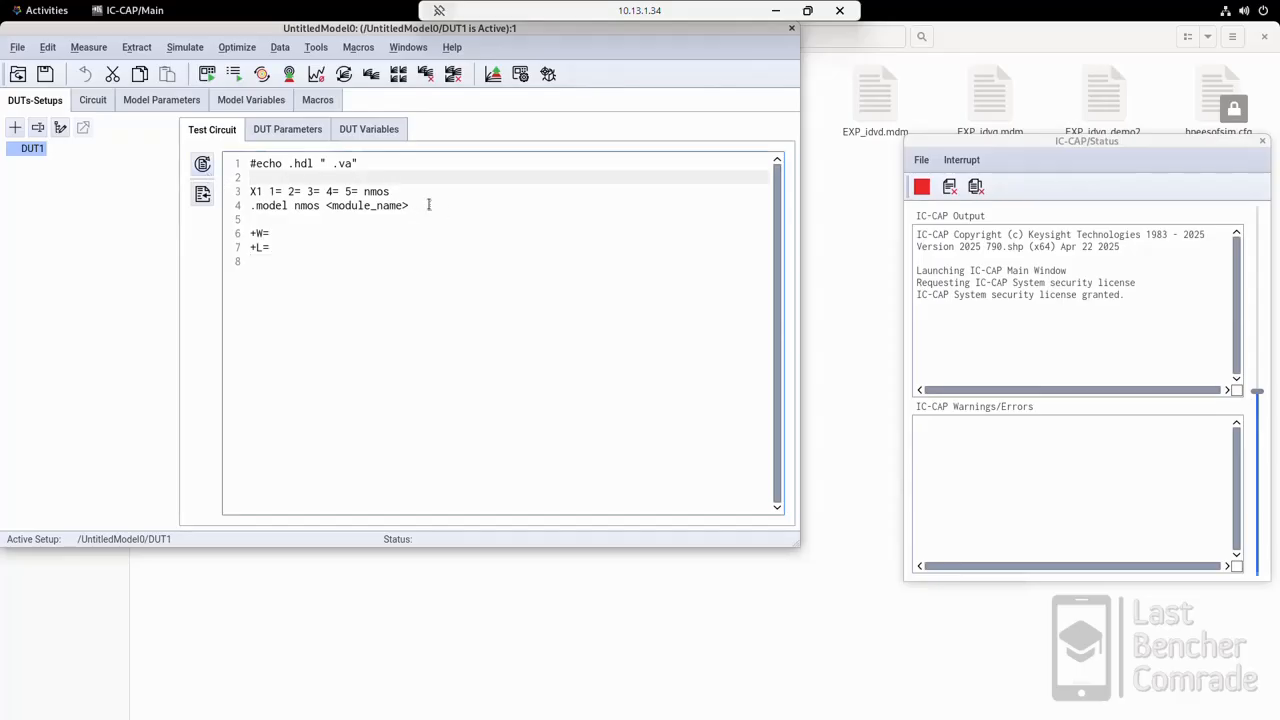
drag(351, 163, 332, 163)
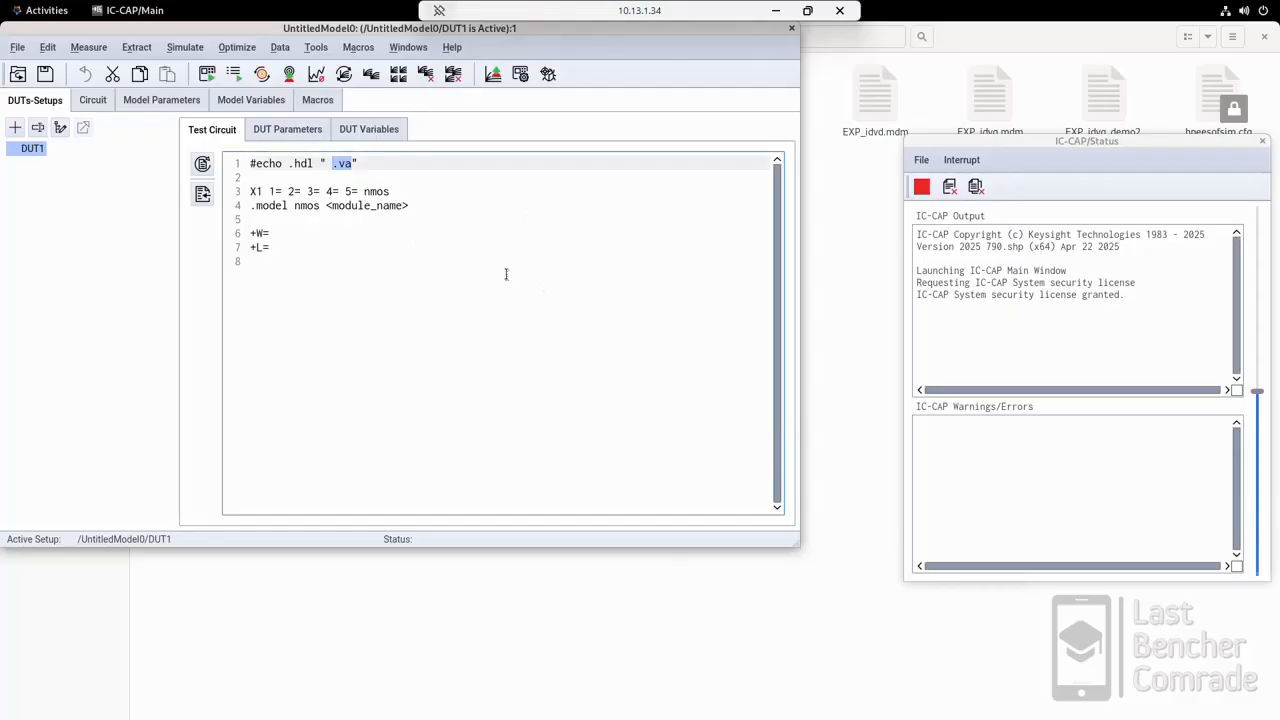
click(618, 570)
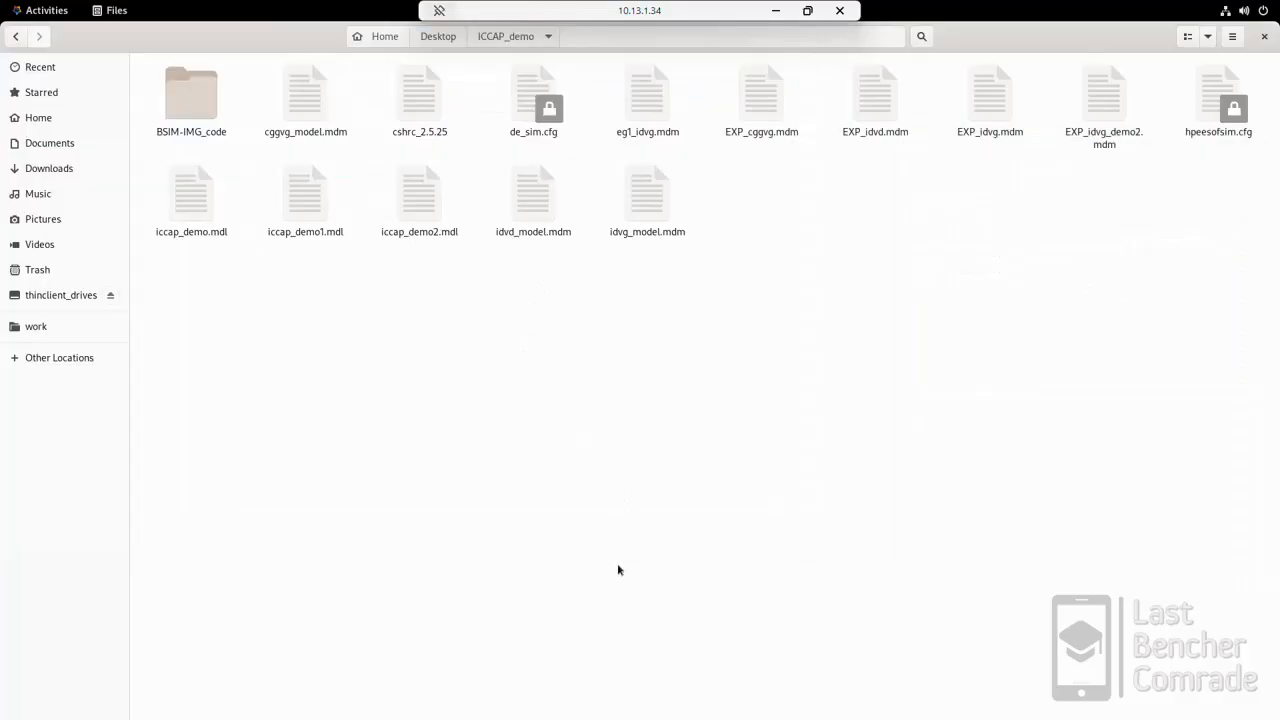
click(206, 129)
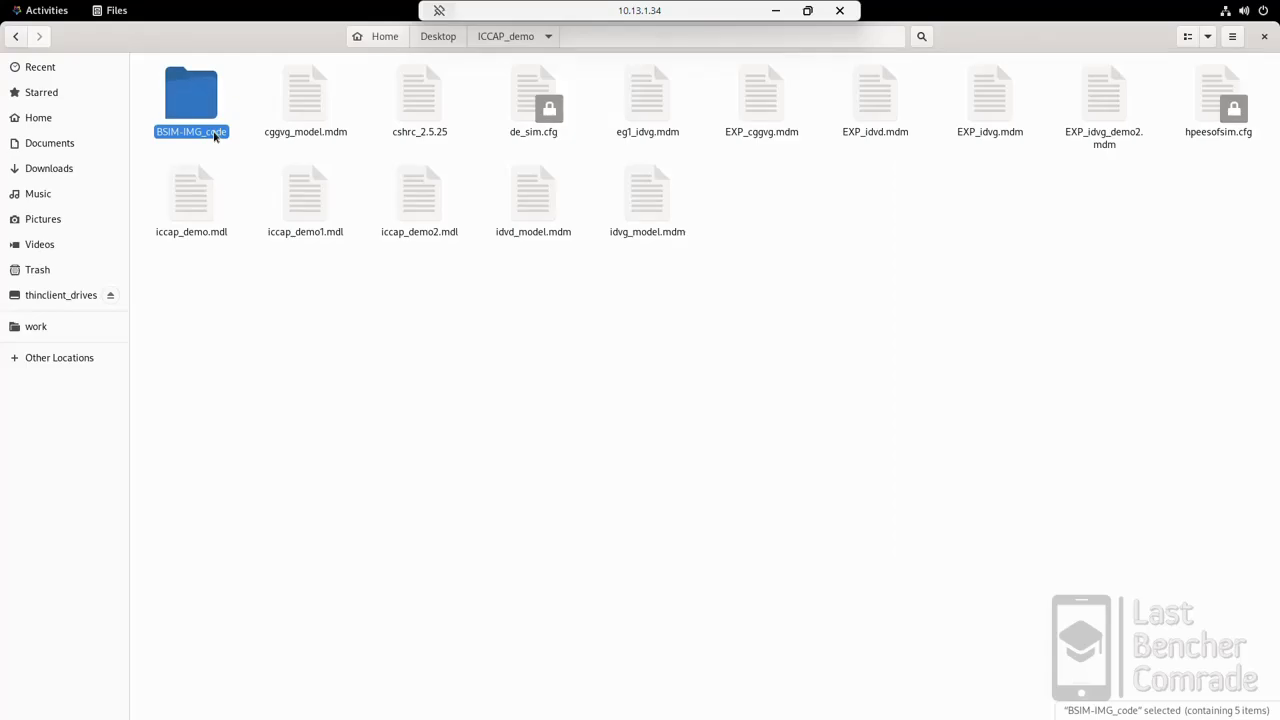
double_click(214, 135)
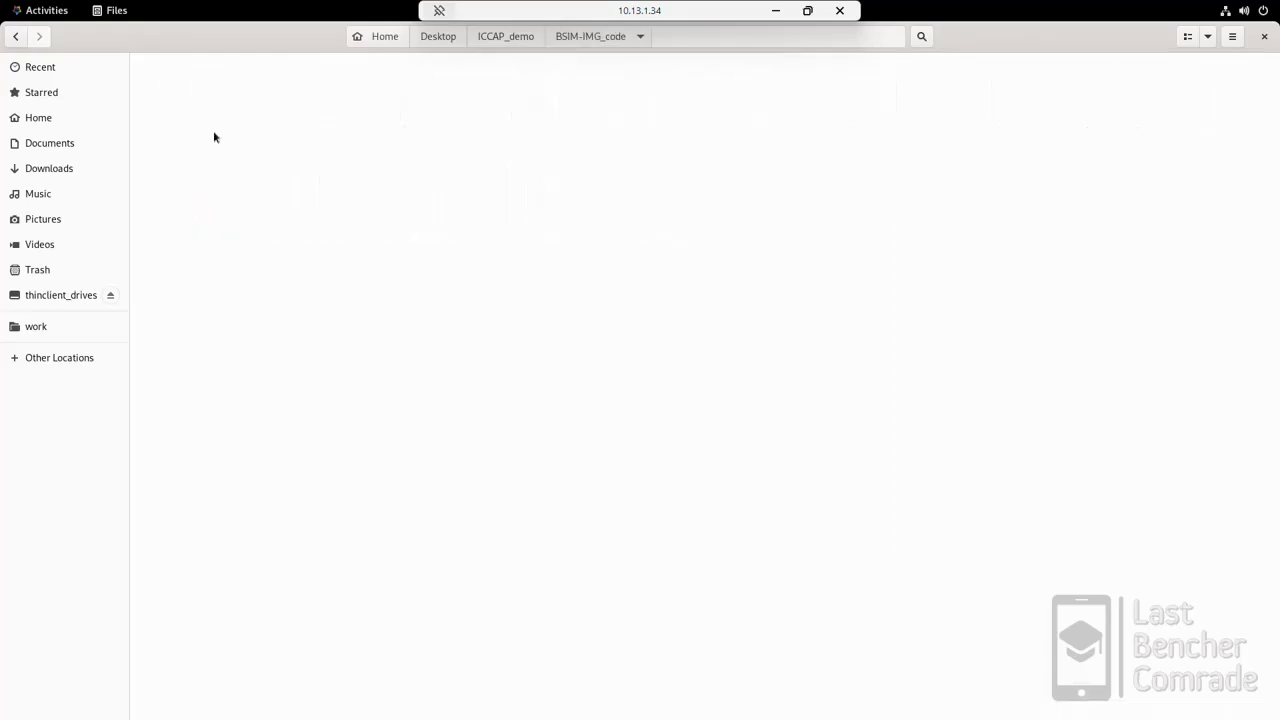
click(214, 132)
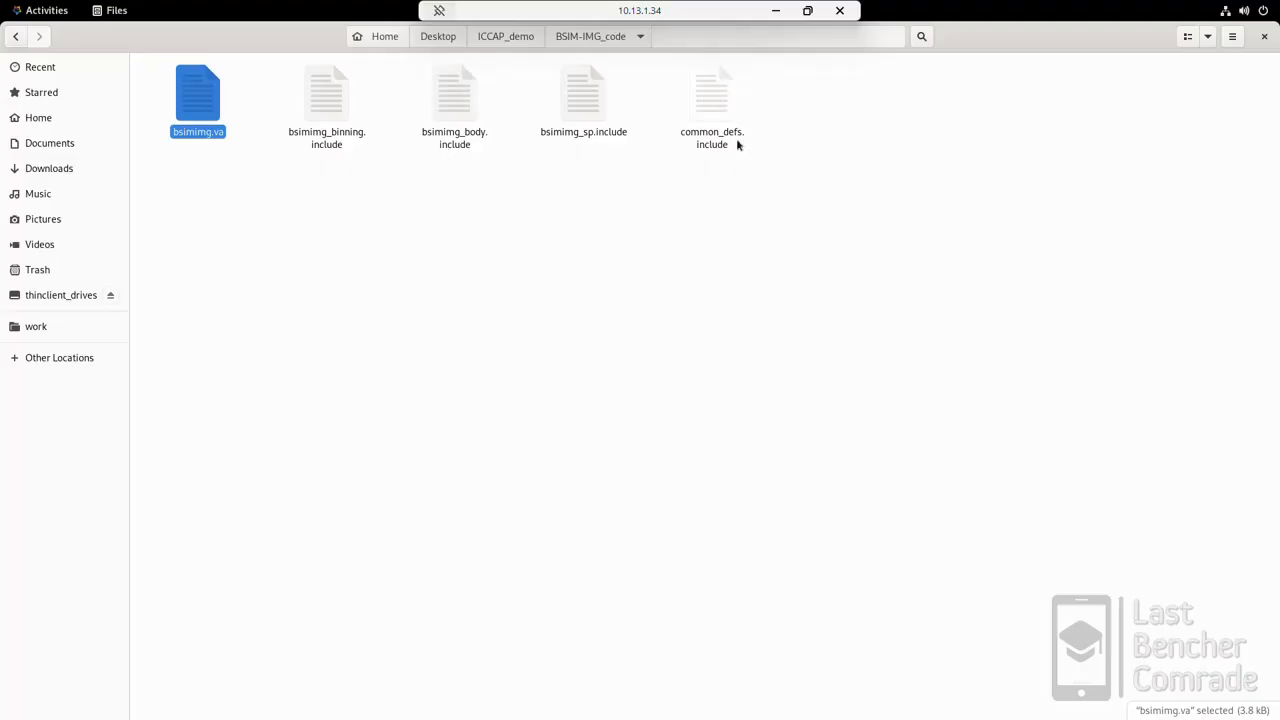
double_click(203, 133)
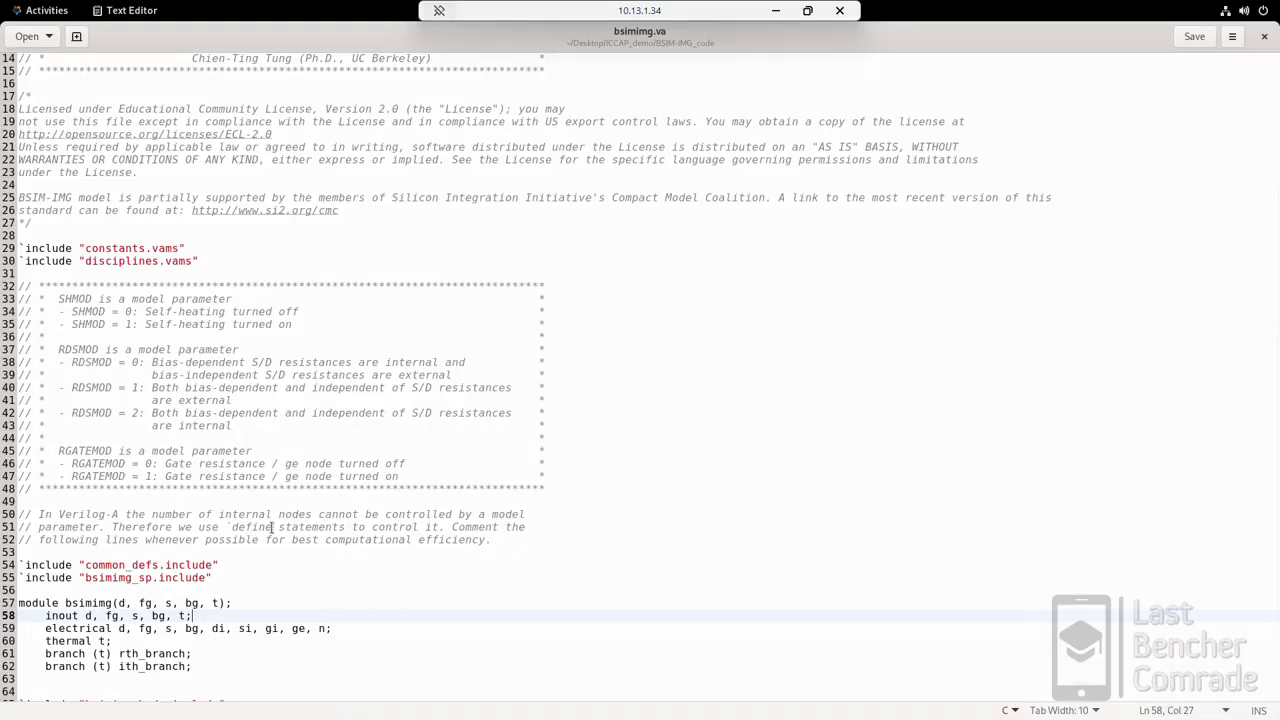
click(205, 551)
double_click(667, 36)
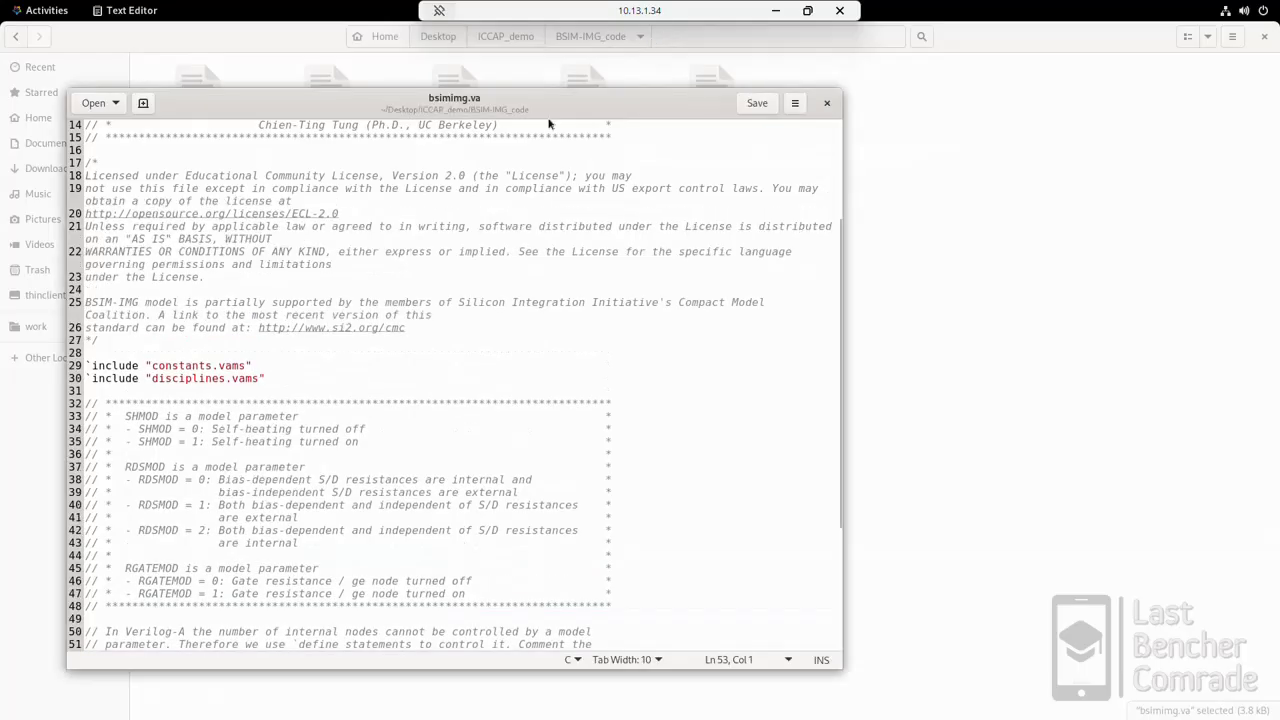
Step: Maximize the bsimimg.va window and examine its include files, the module name and the module's port list
double_click(538, 97)
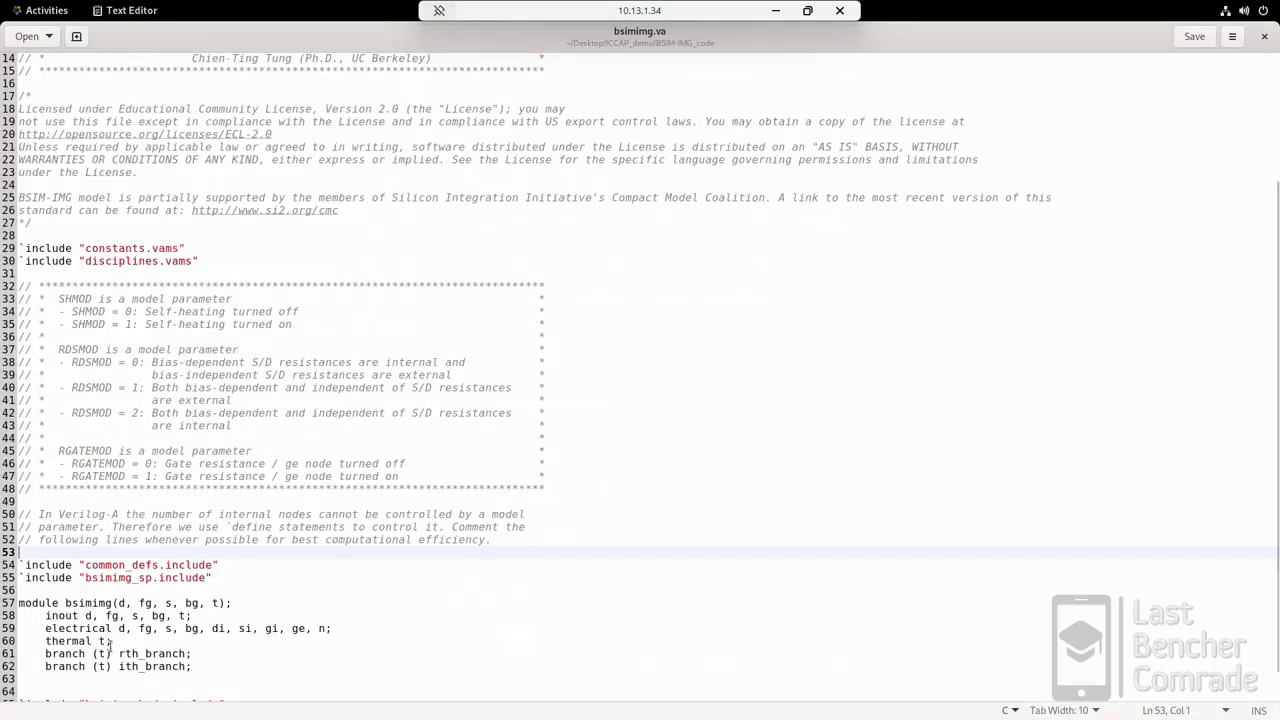
scroll(100, 585, down, 1)
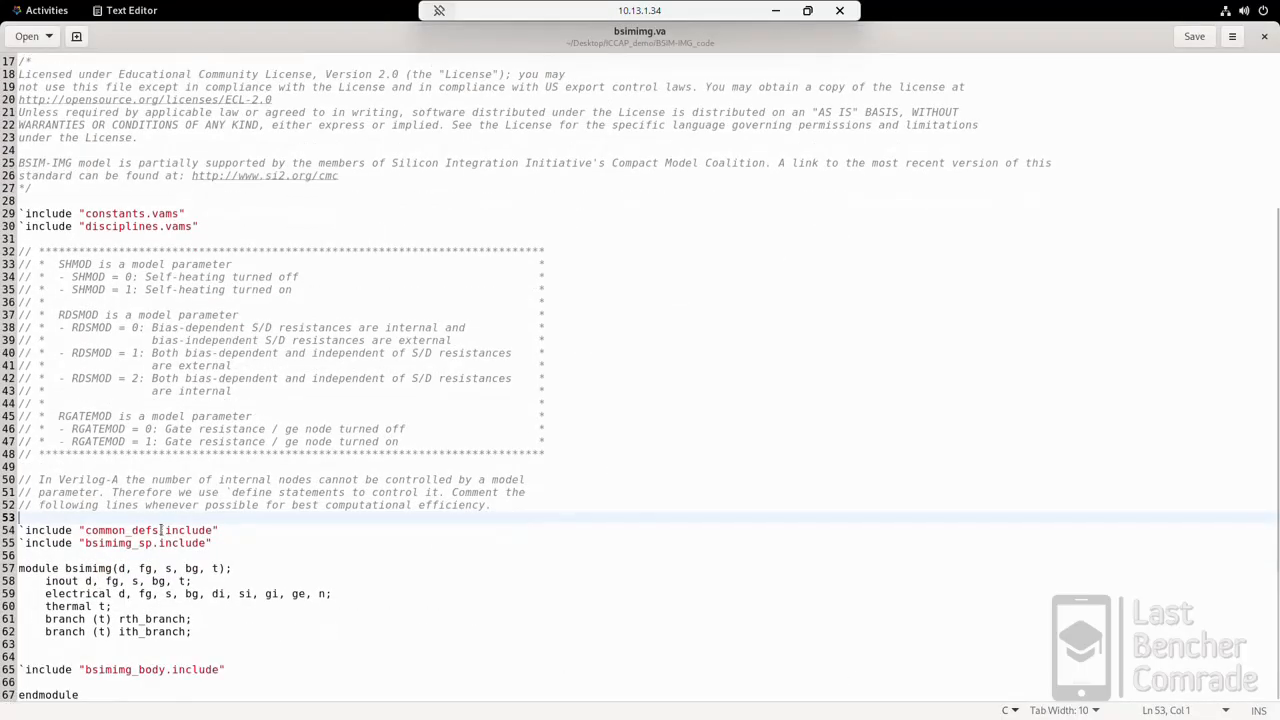
double_click(120, 530)
drag(153, 543, 100, 543)
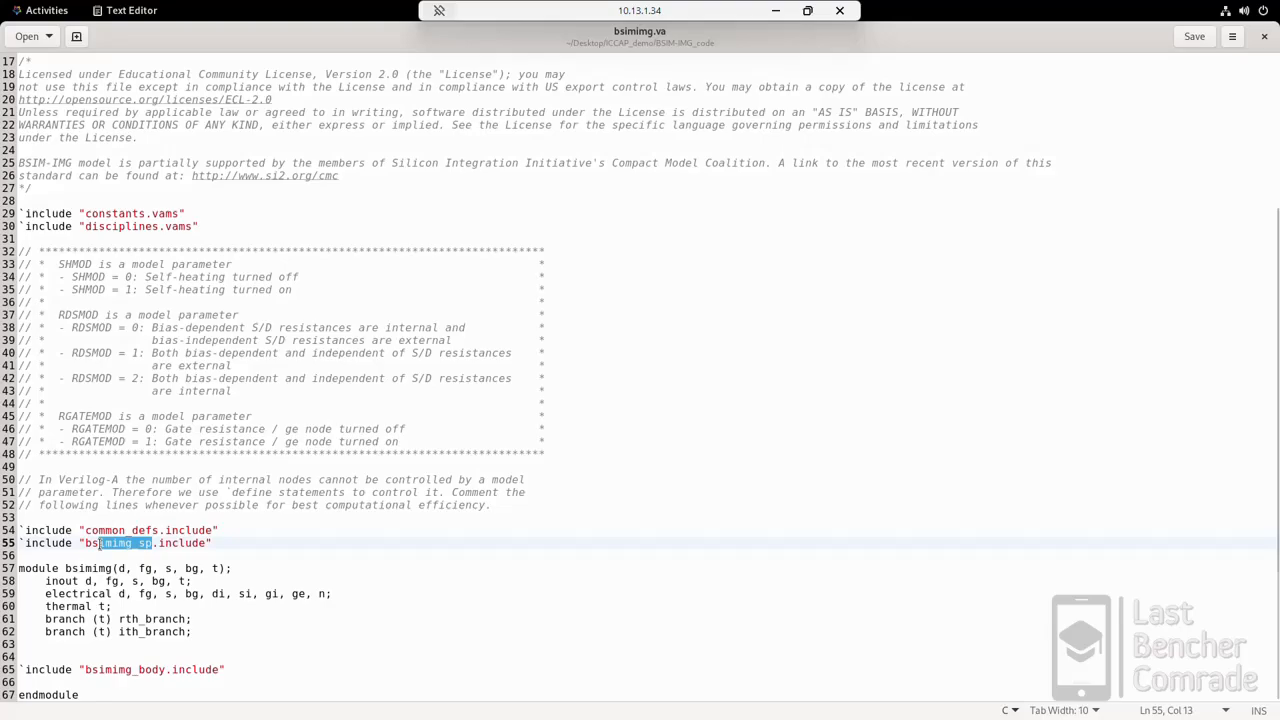
click(157, 688)
click(97, 568)
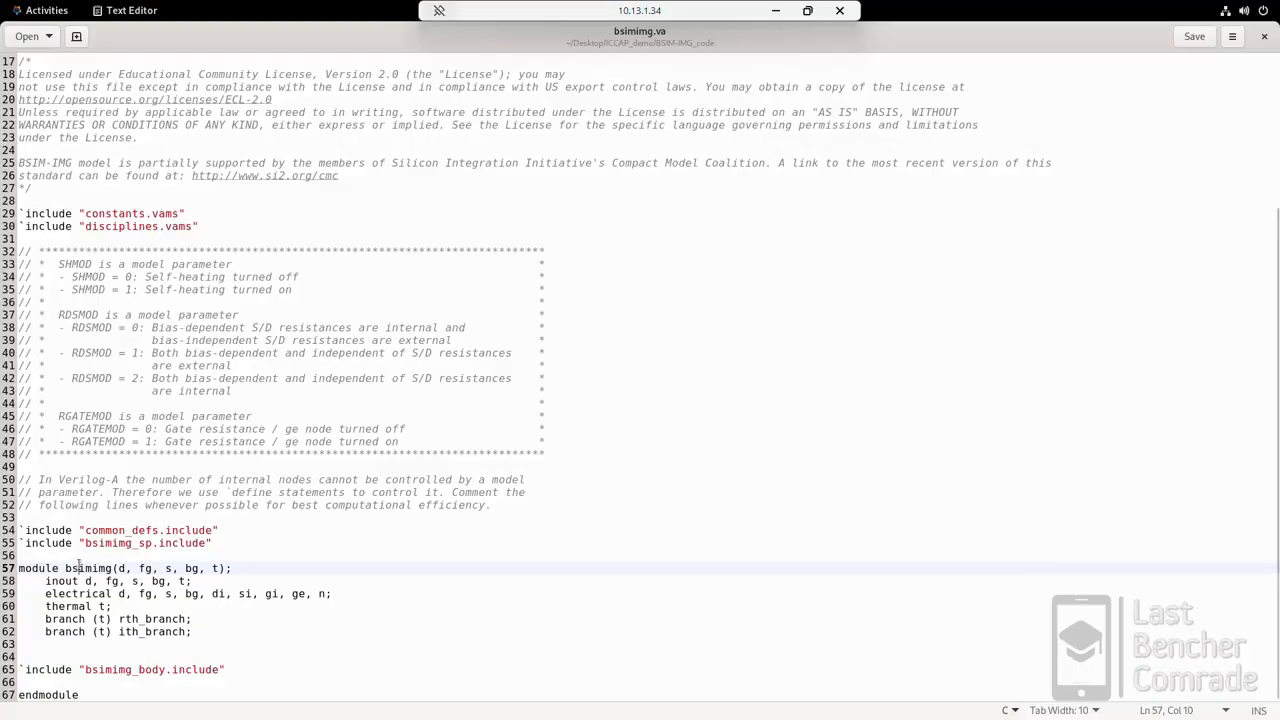
double_click(78, 567)
click(115, 568)
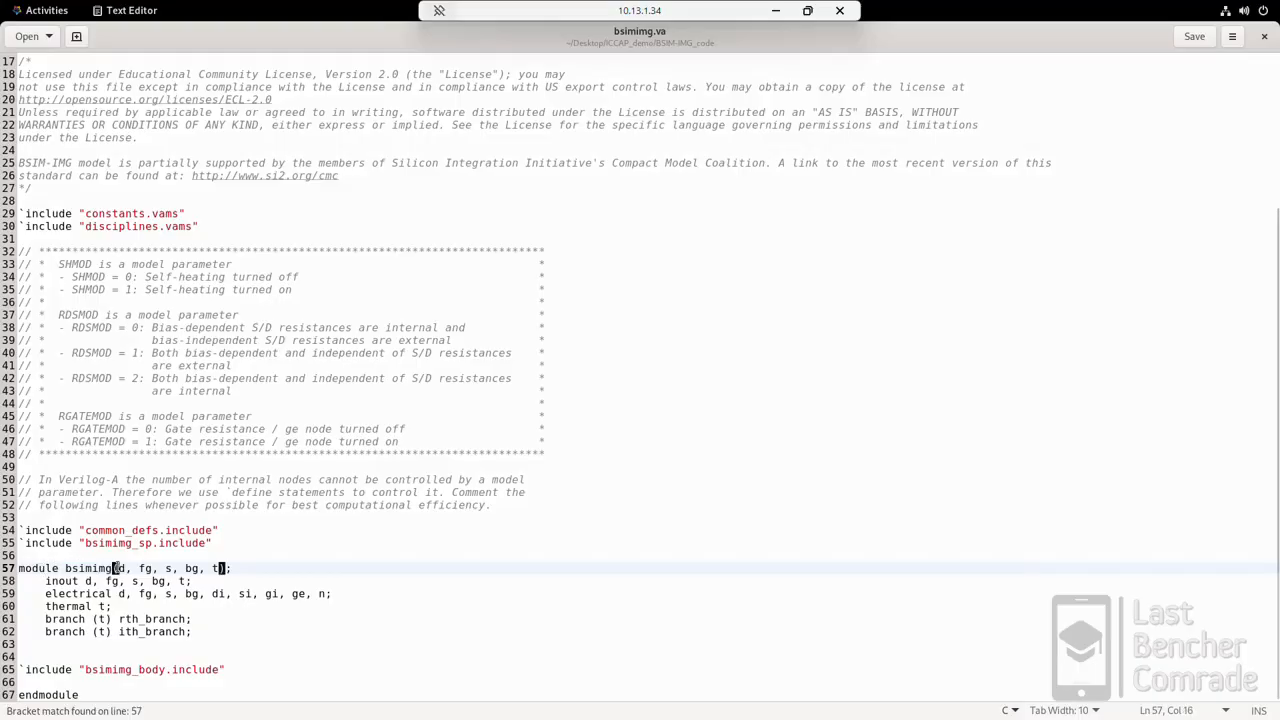
drag(115, 568, 218, 568)
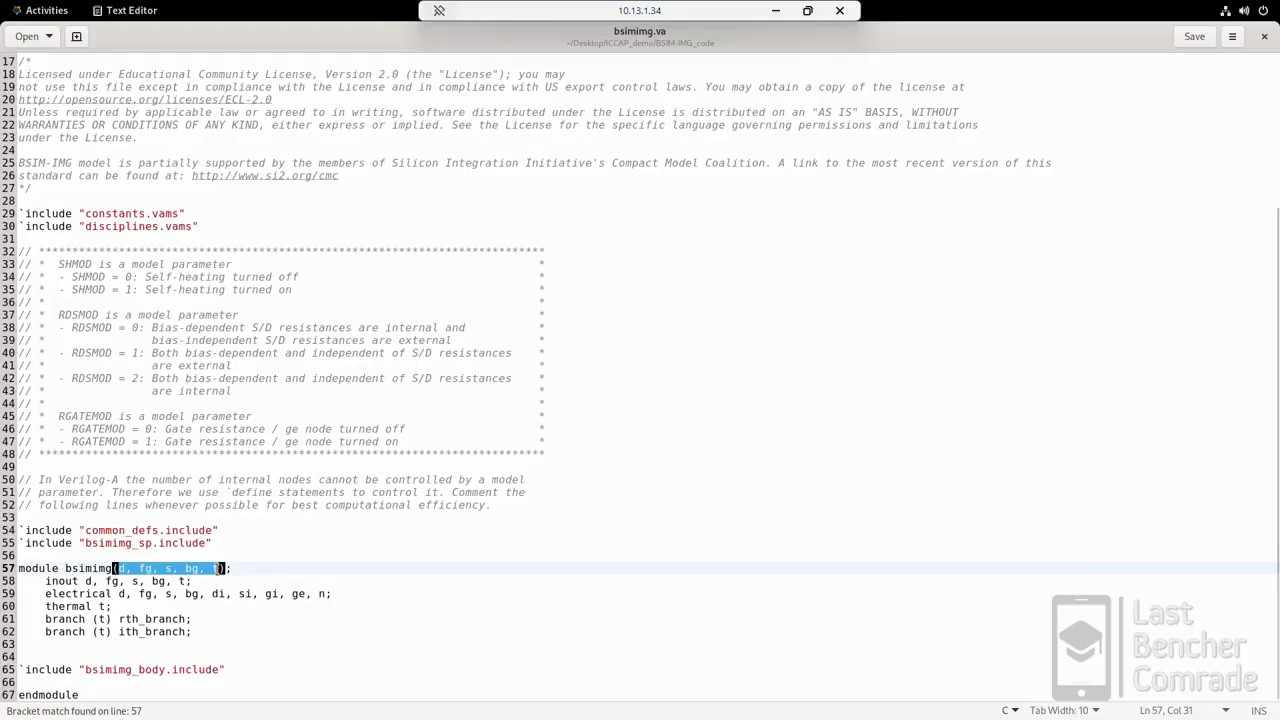
click(195, 581)
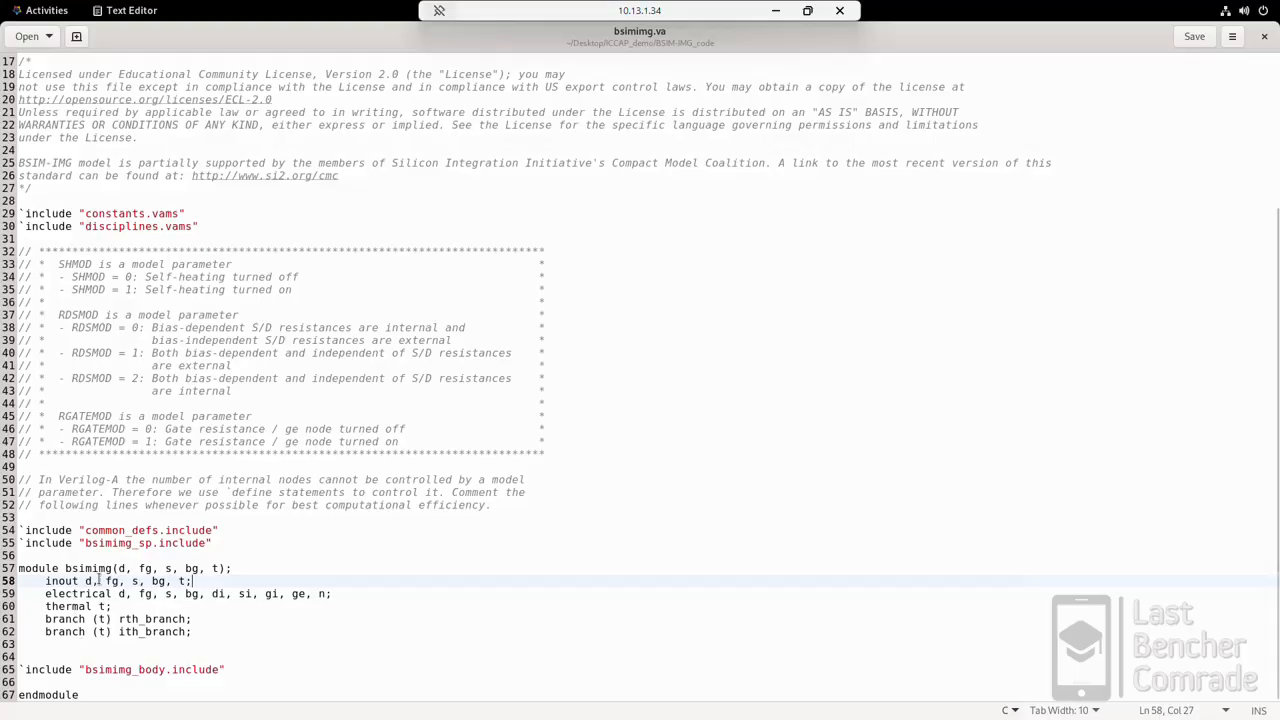
Step: Copy the module name bsimimg from bsimimg.va and replace the <module_name> placeholder in the IC-CAP test circuit's .model line with it
double_click(94, 568)
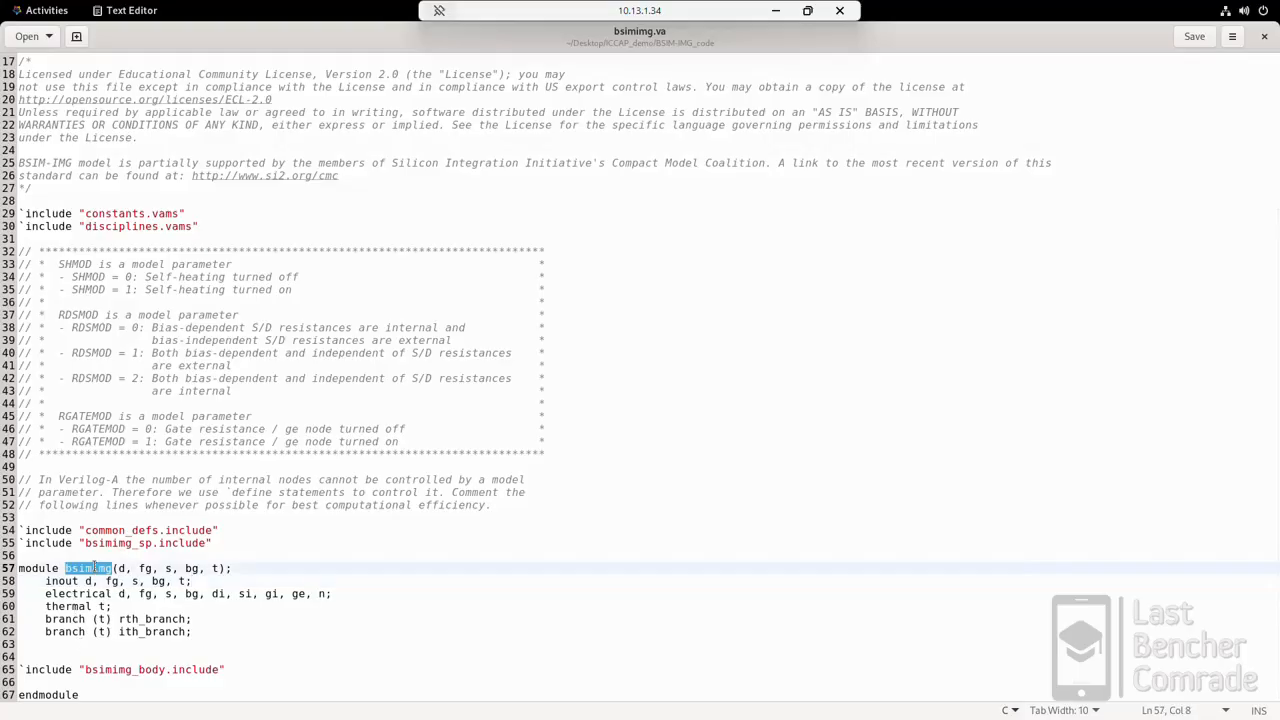
right_click(94, 568)
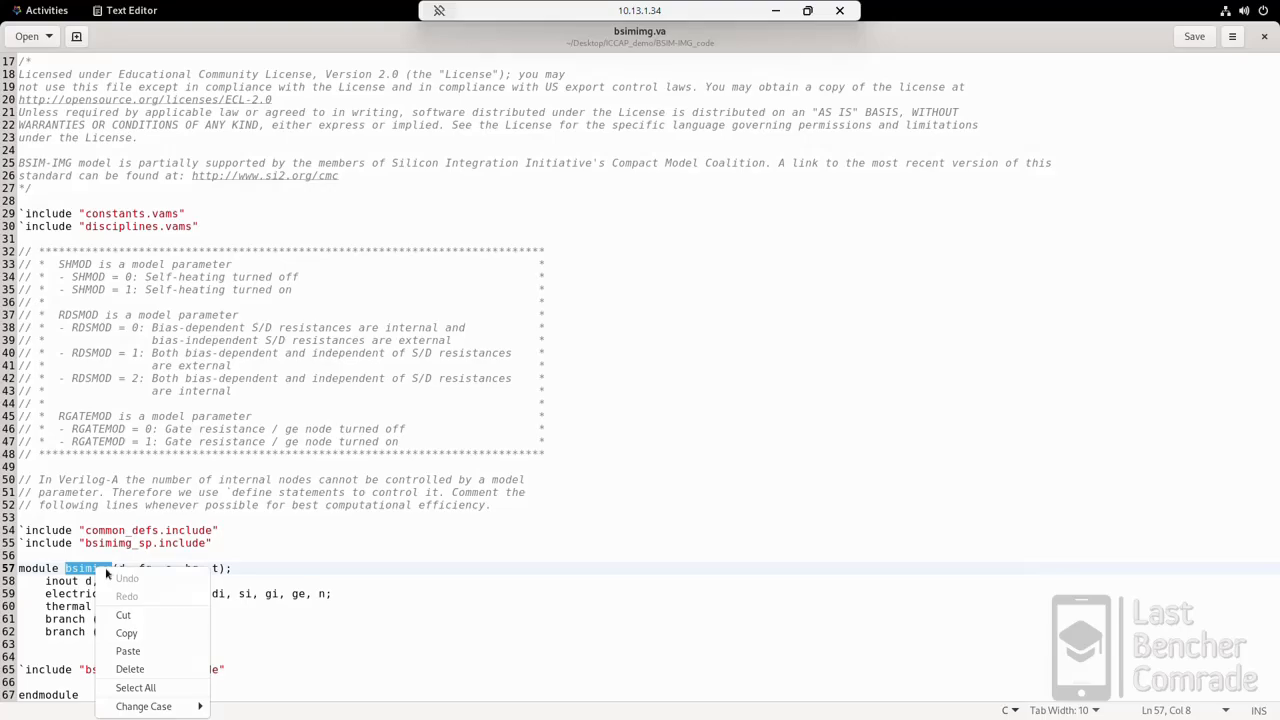
click(127, 628)
click(40, 11)
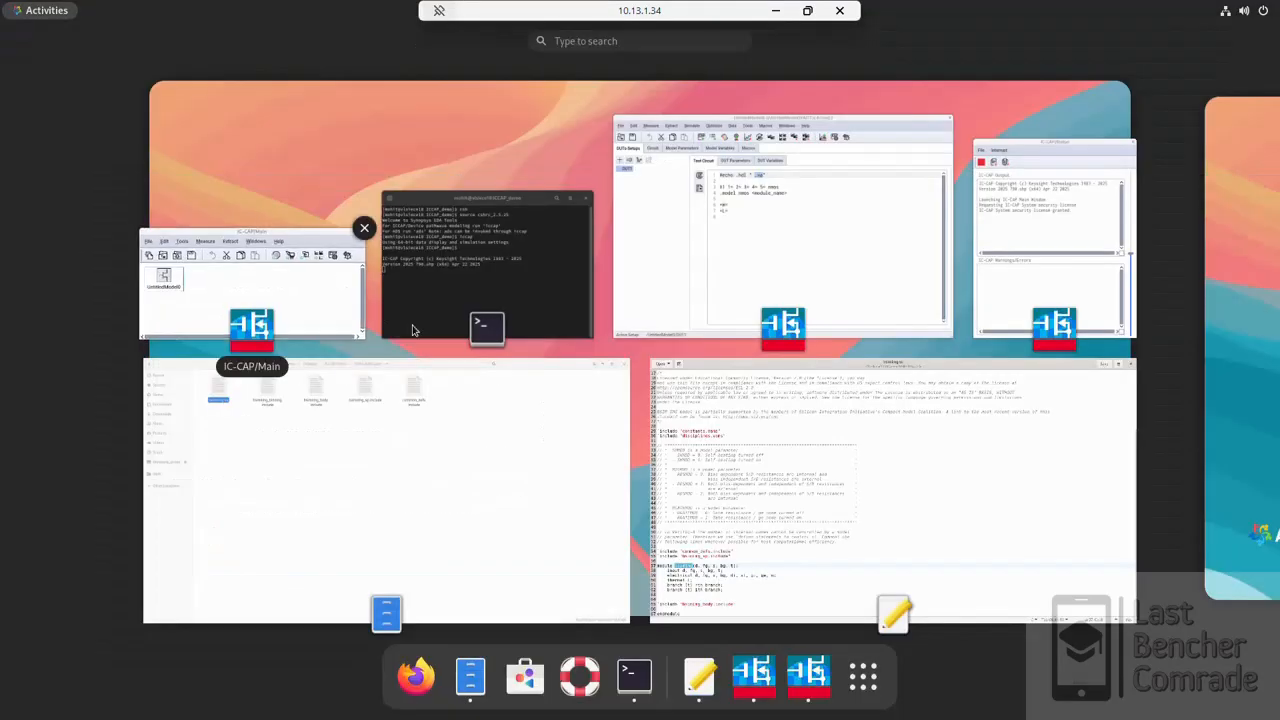
click(741, 234)
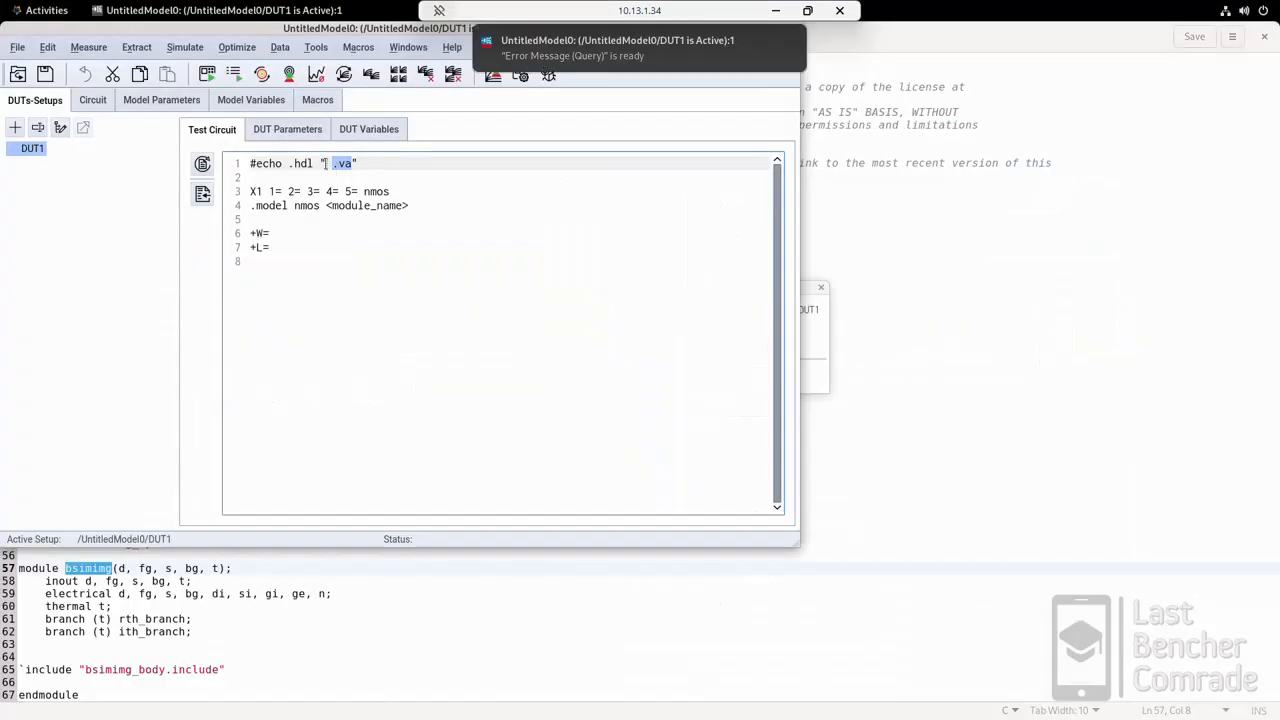
click(326, 163)
drag(411, 205, 326, 205)
right_click(340, 204)
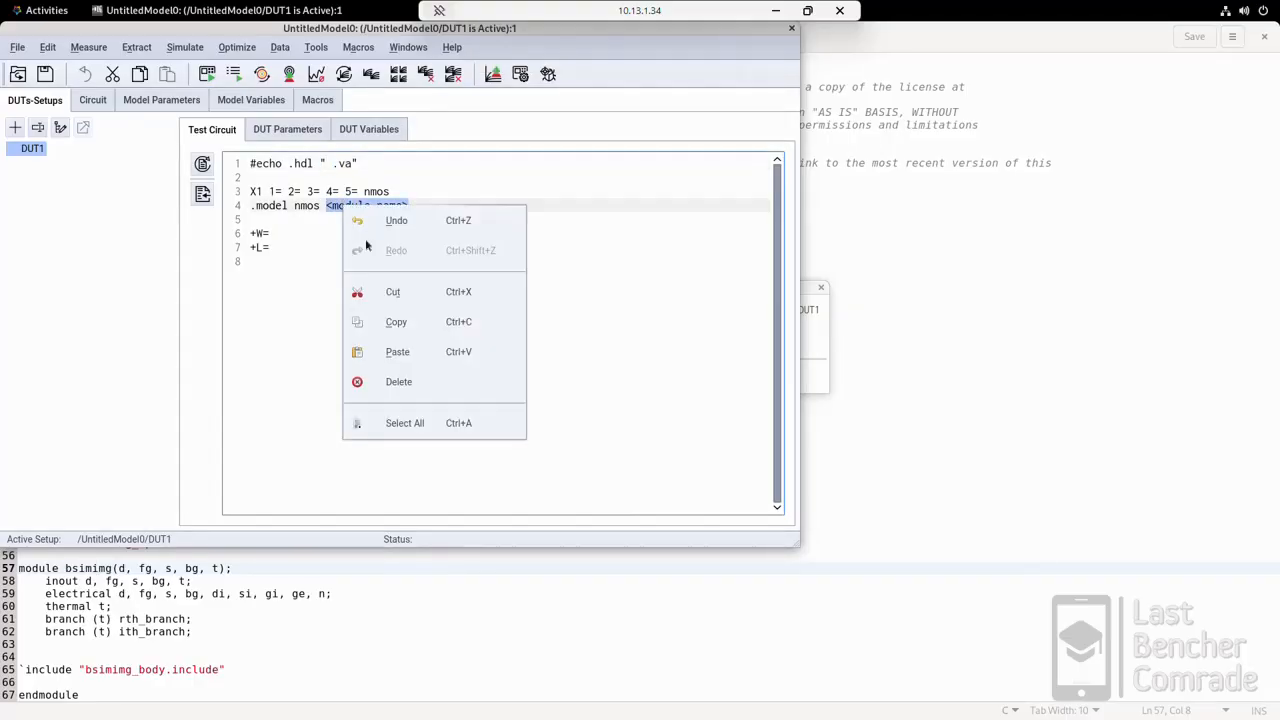
click(391, 350)
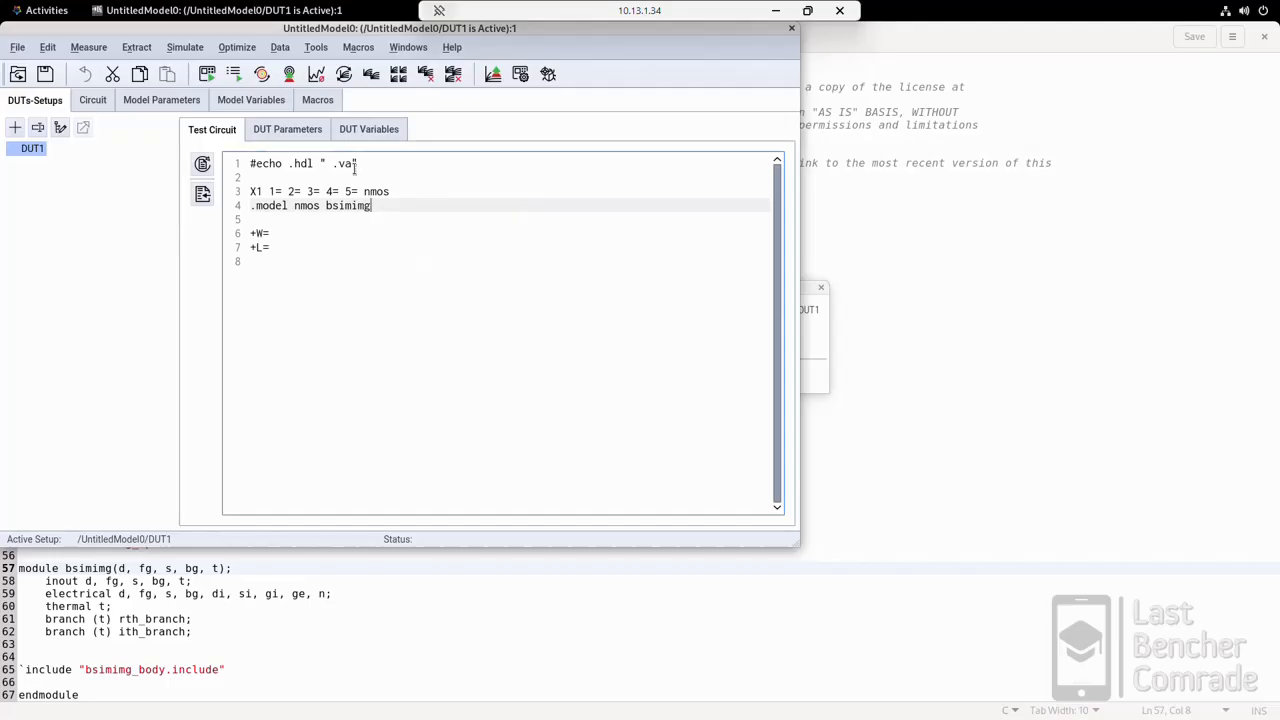
Step: Replace the .va placeholder inside the .hdl quotes with the full path of bsimimg.va, copied from the BSIM-IMG_code folder in Files
drag(354, 169, 327, 166)
click(902, 293)
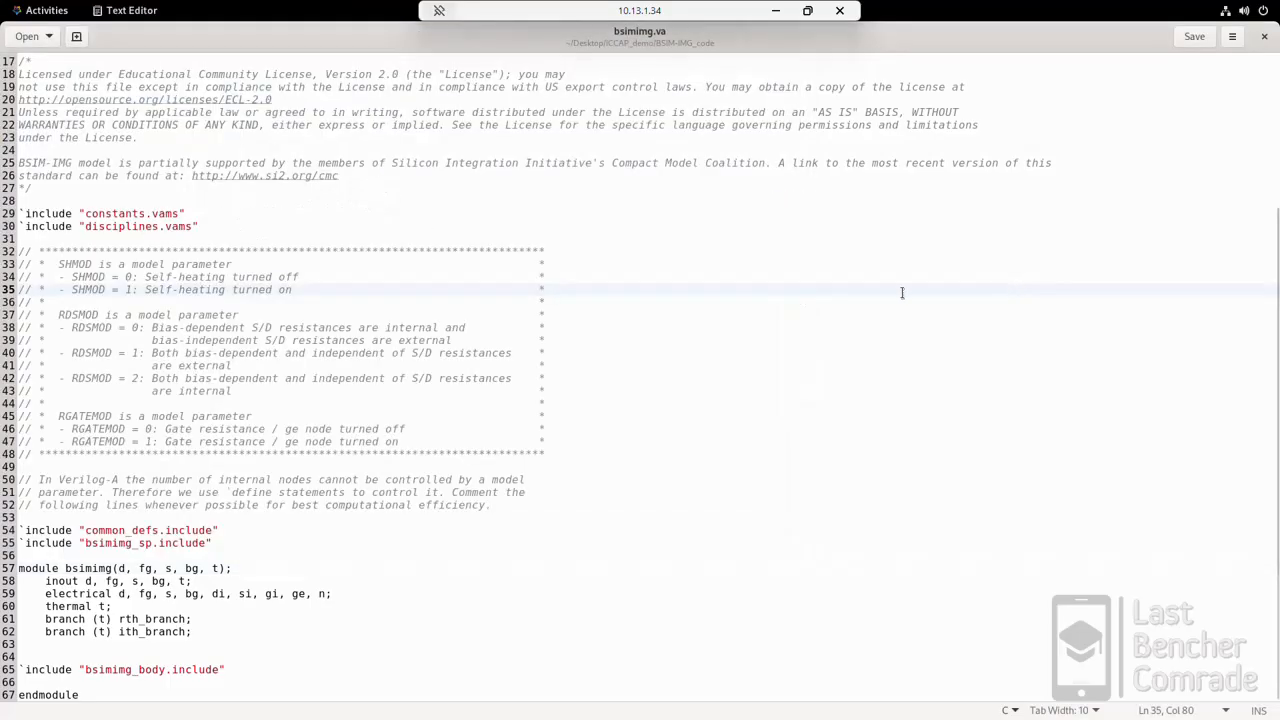
click(45, 10)
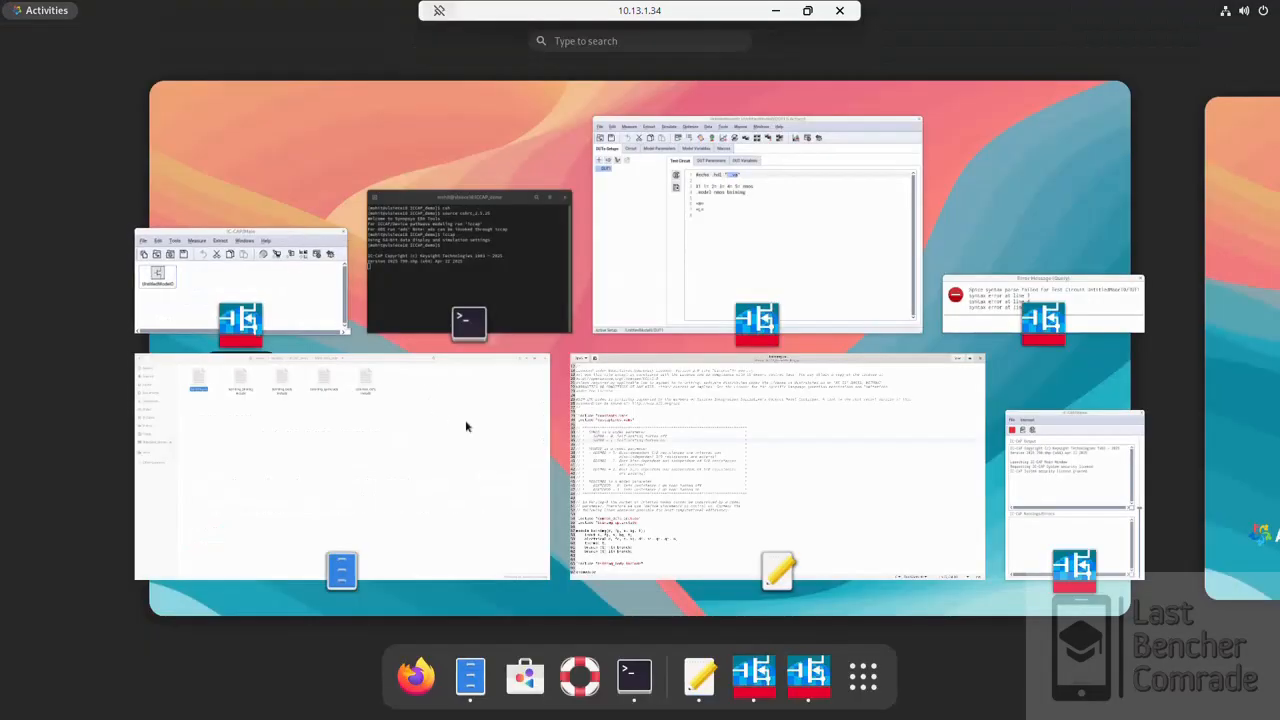
click(443, 420)
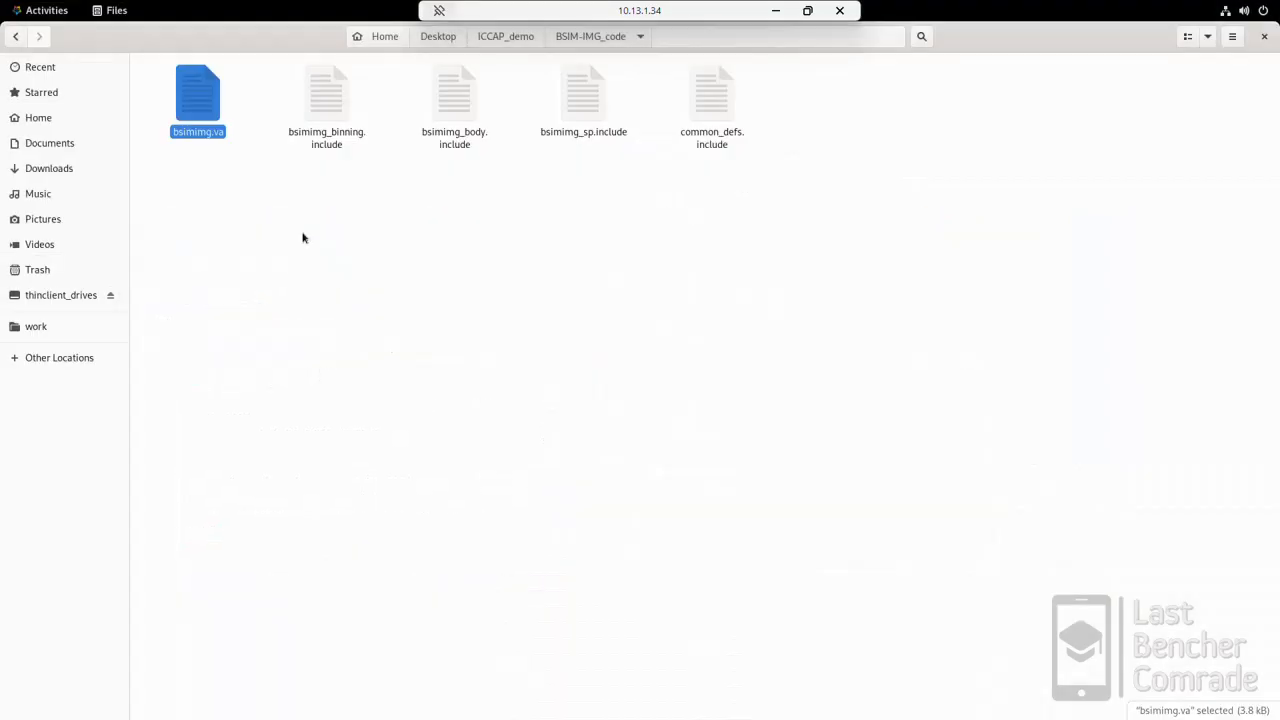
right_click(209, 115)
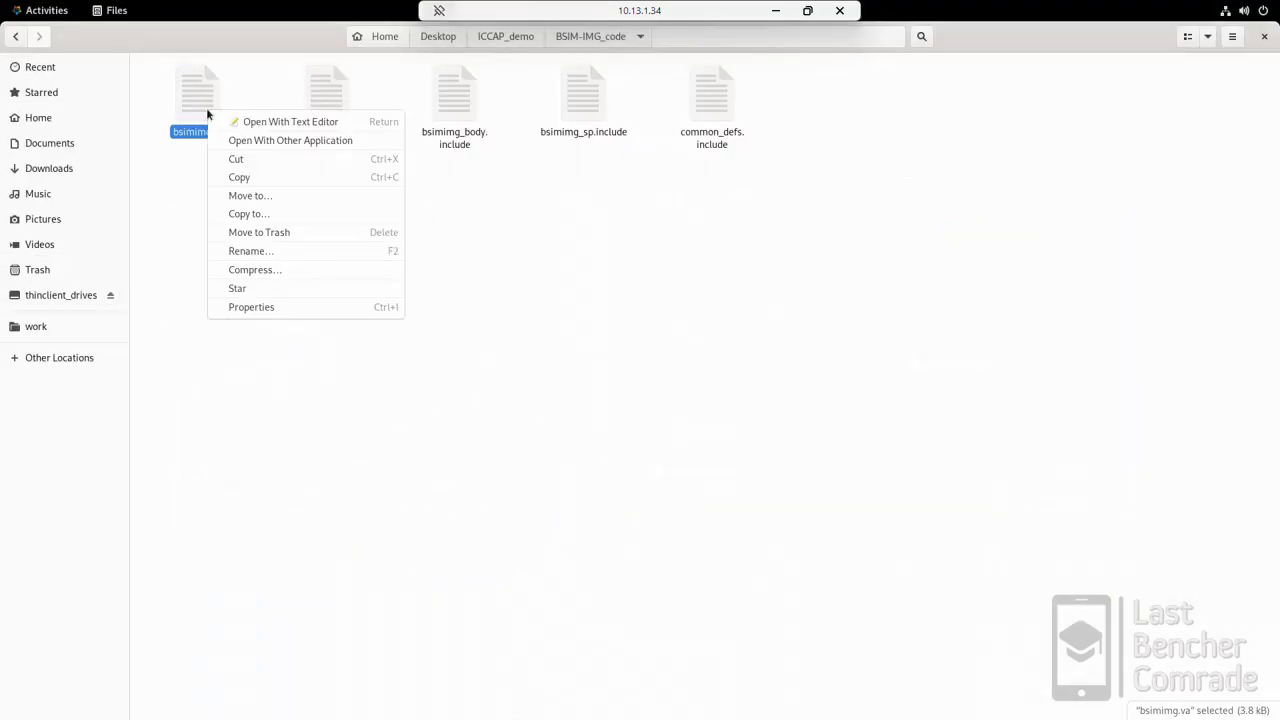
click(259, 177)
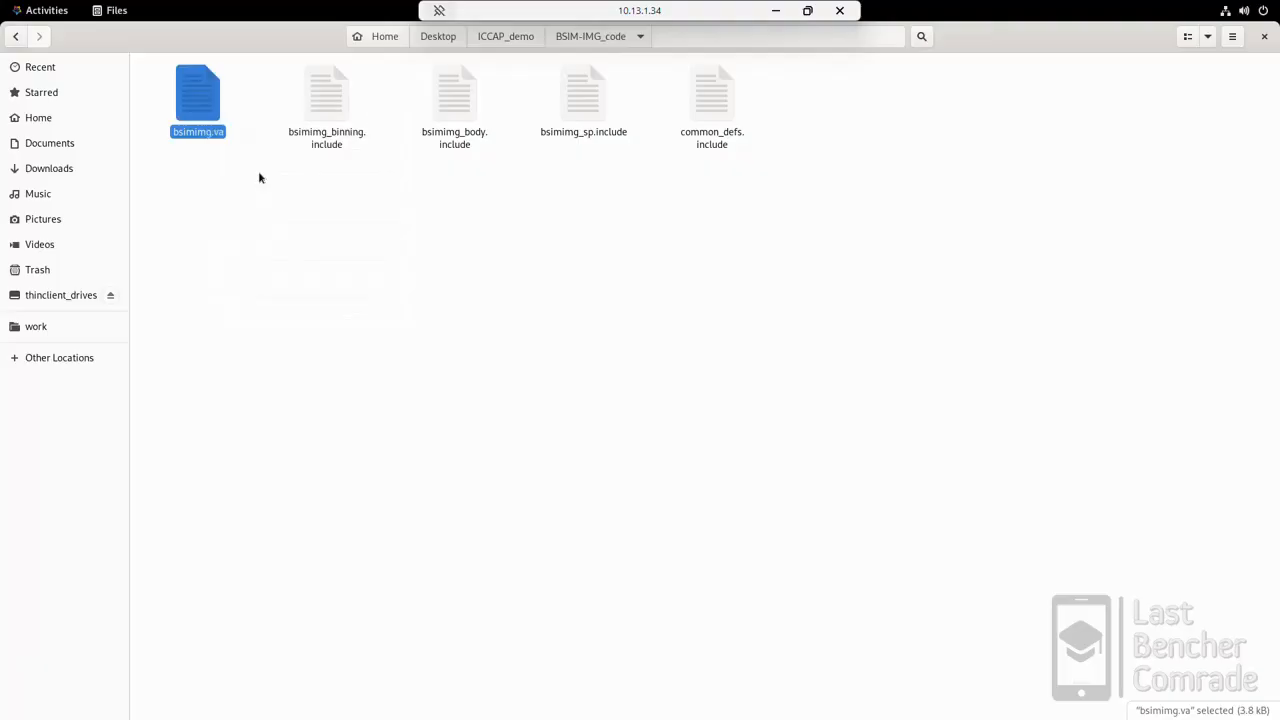
click(56, 10)
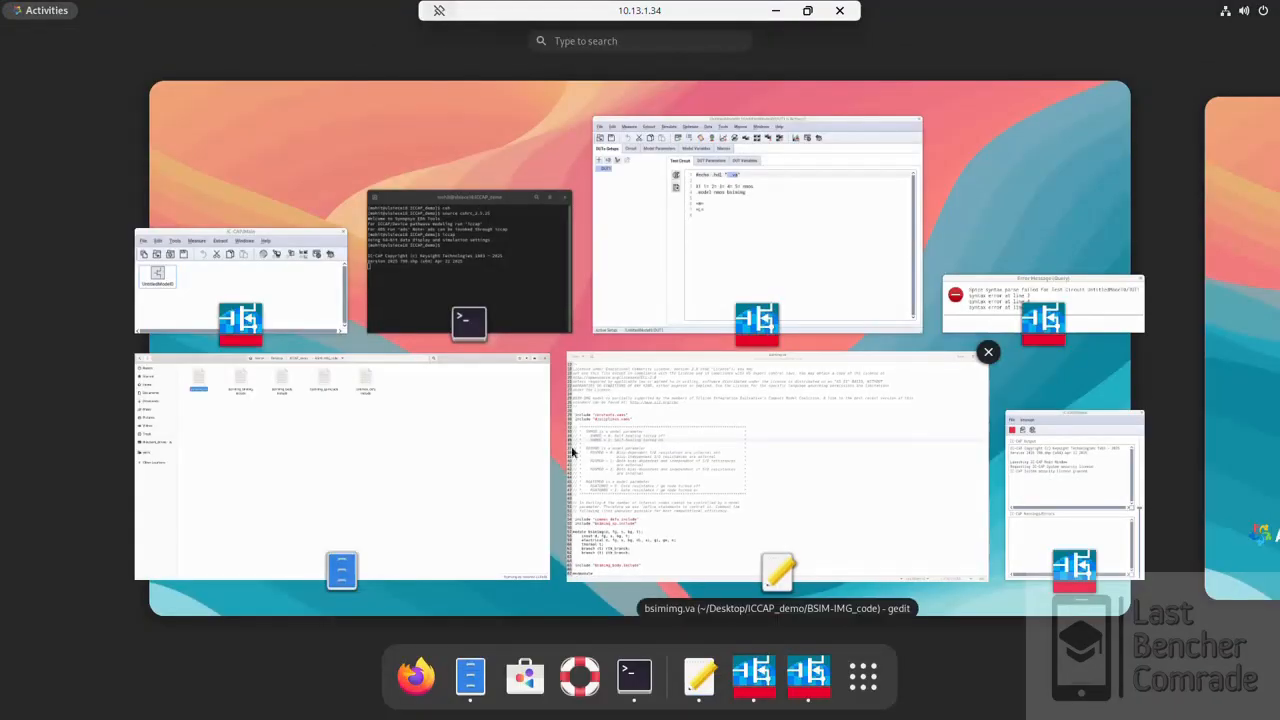
click(743, 229)
right_click(338, 165)
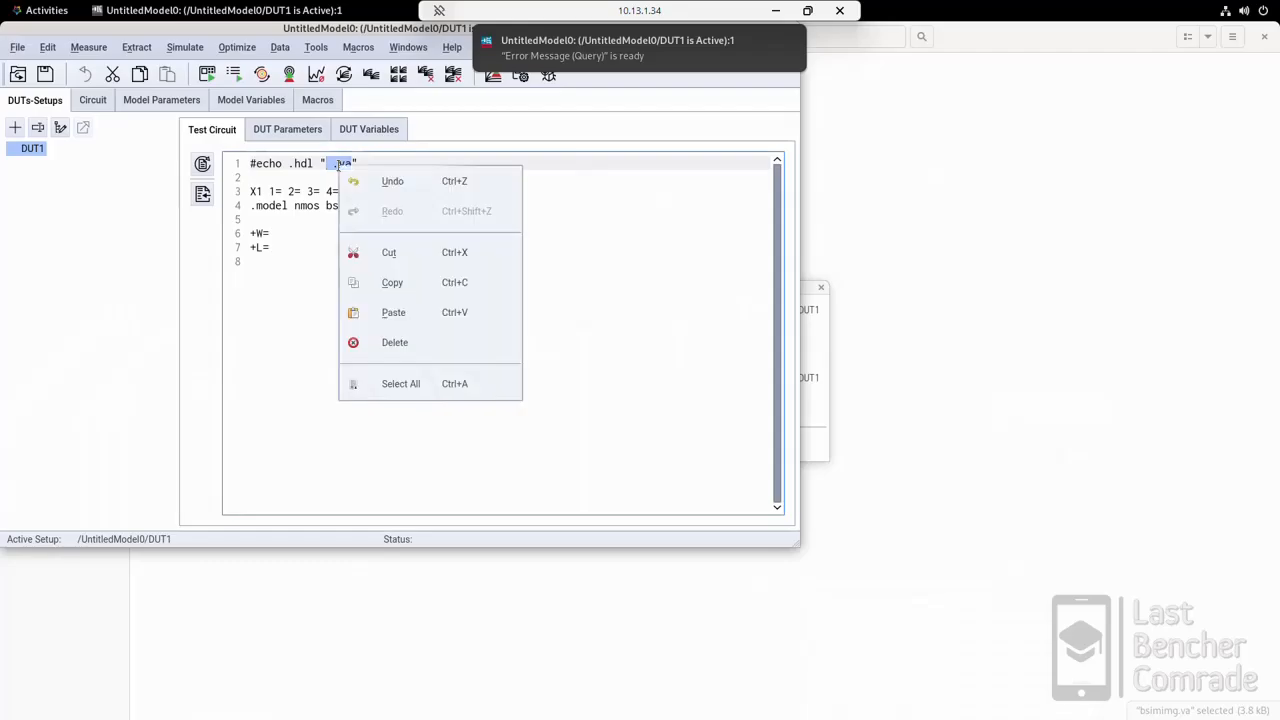
click(396, 312)
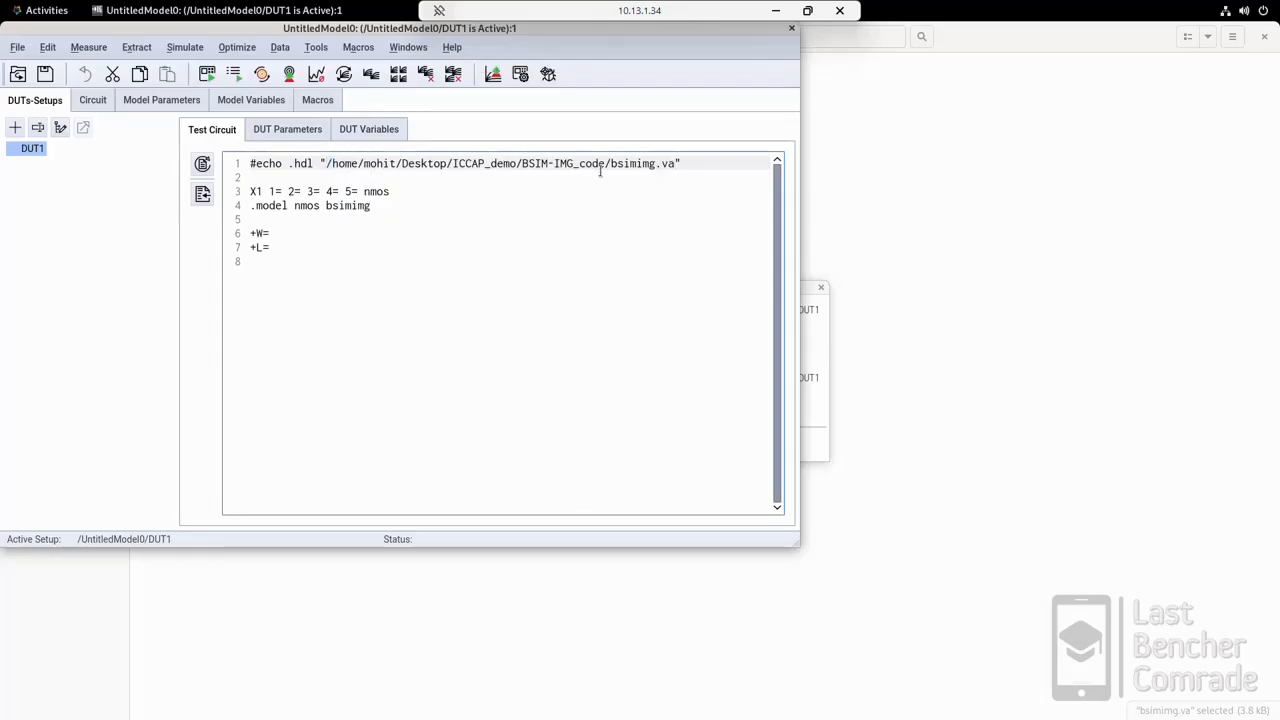
Step: Review the test circuit, comparing the Verilog-A file name, the nmos name on both lines and the bsimimg module name
drag(676, 163, 610, 160)
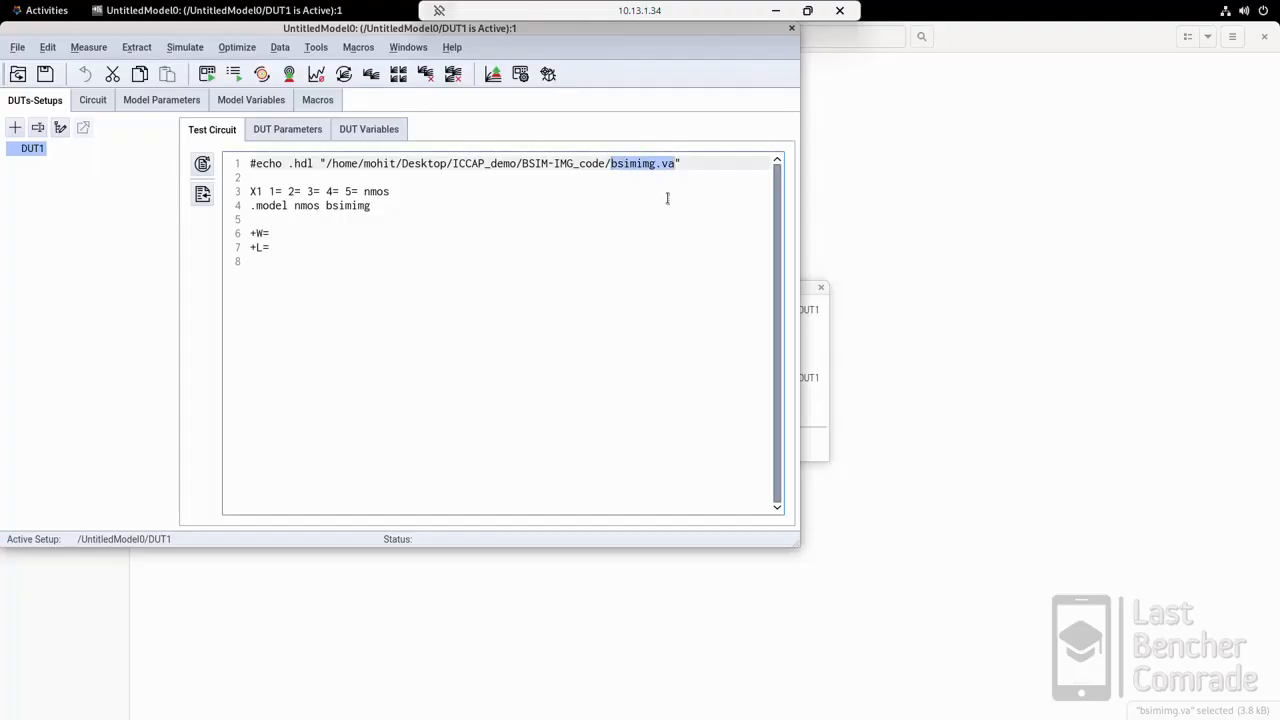
click(431, 255)
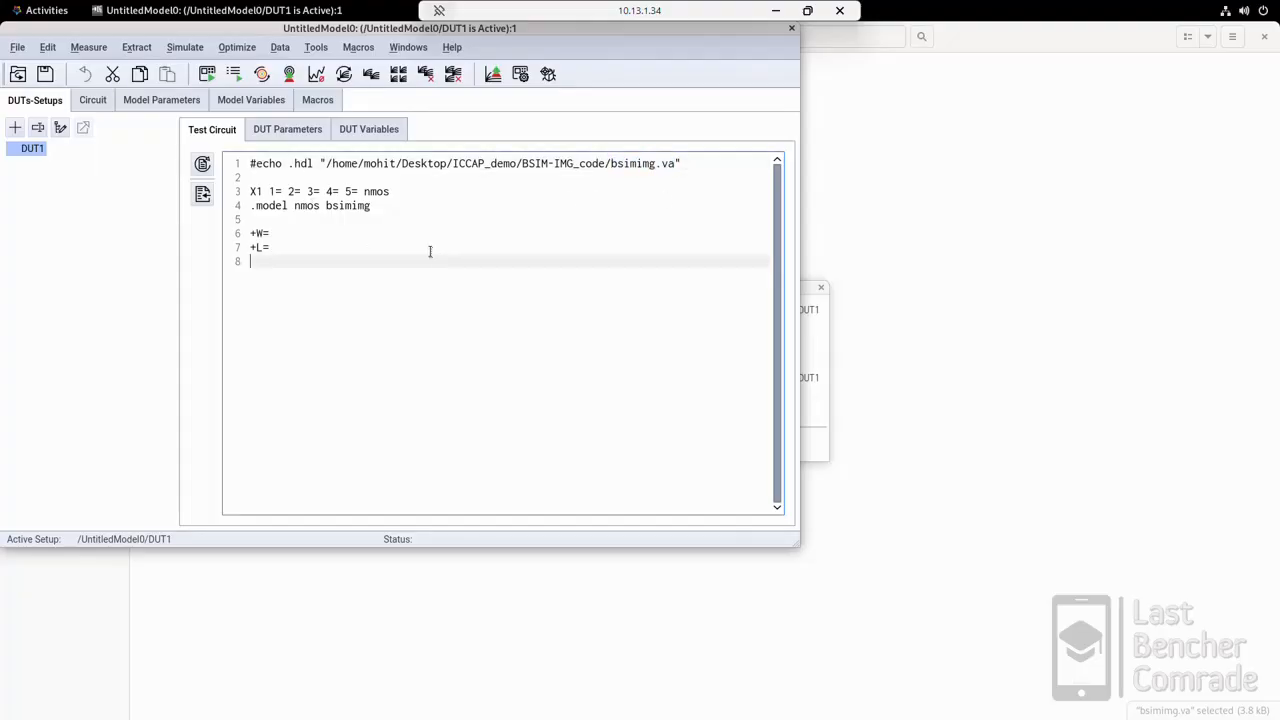
double_click(377, 191)
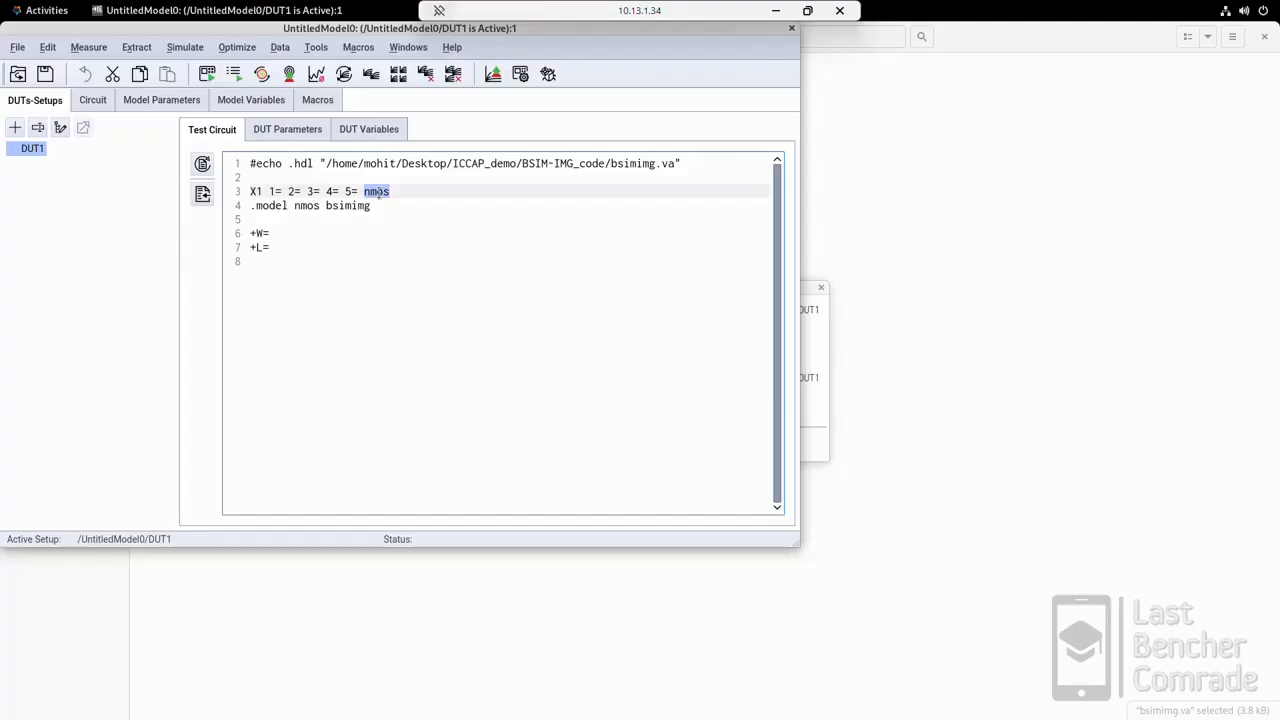
double_click(307, 202)
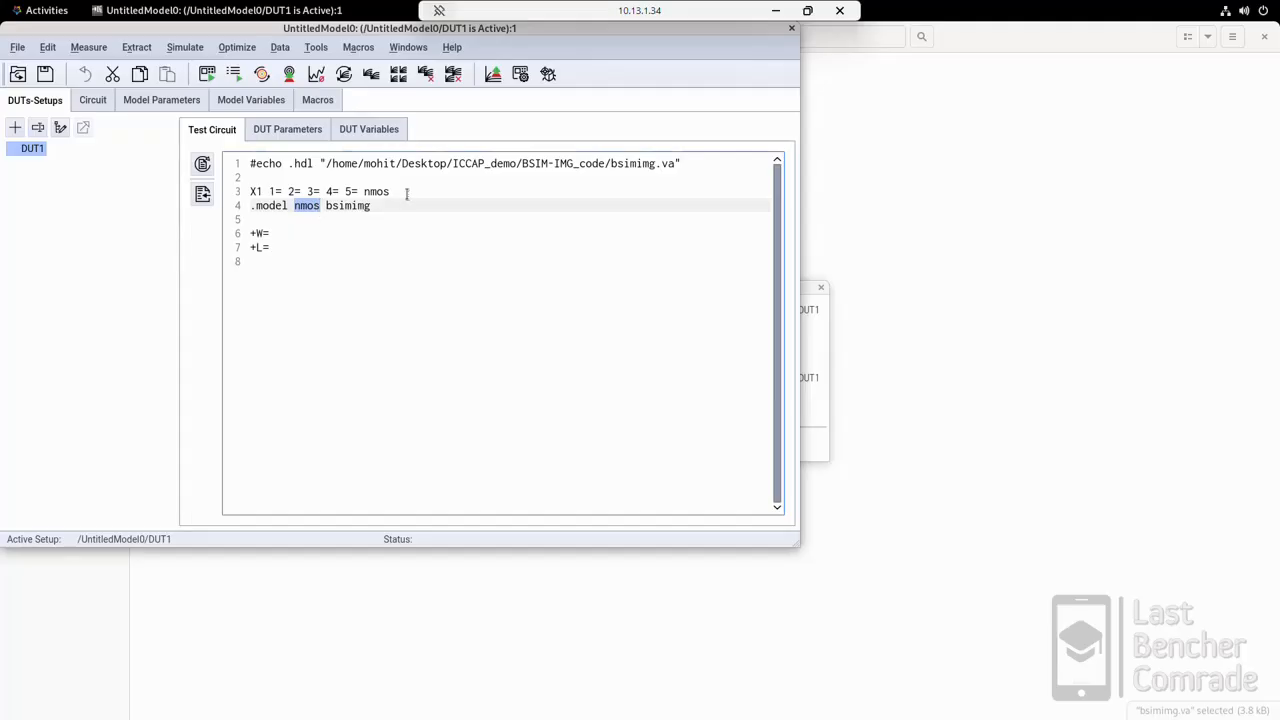
click(659, 164)
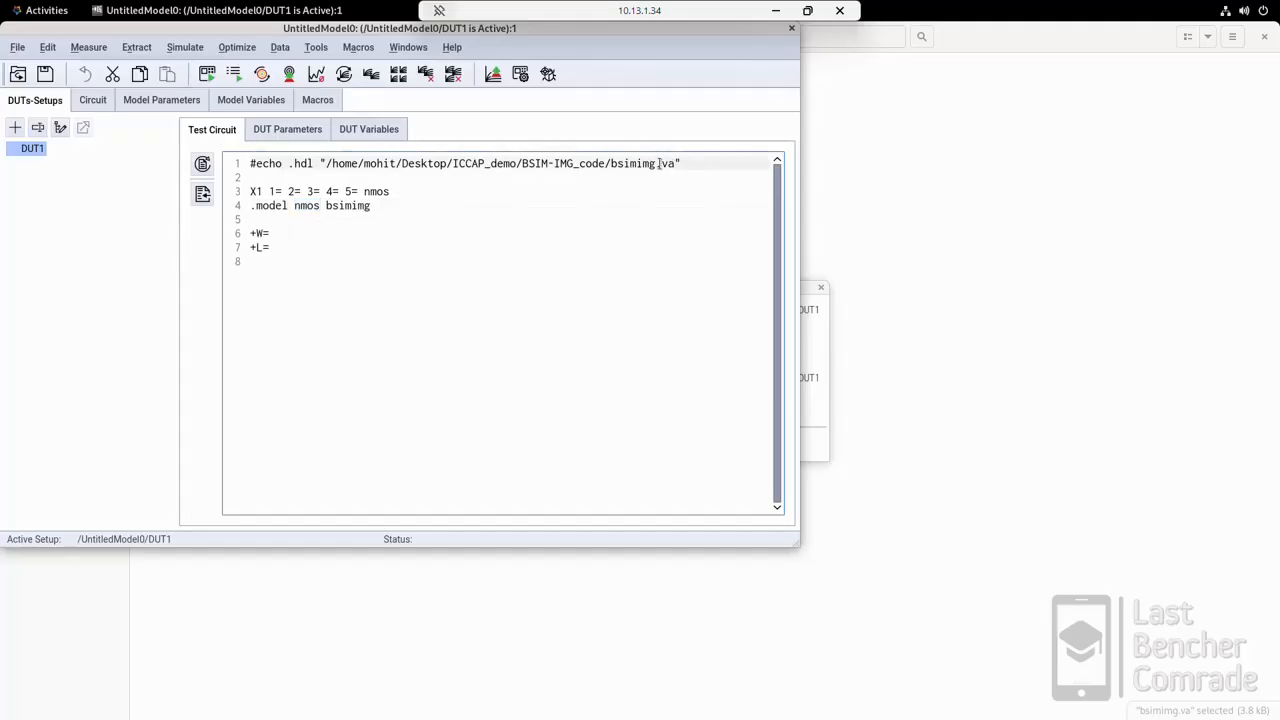
drag(676, 164, 611, 164)
double_click(334, 205)
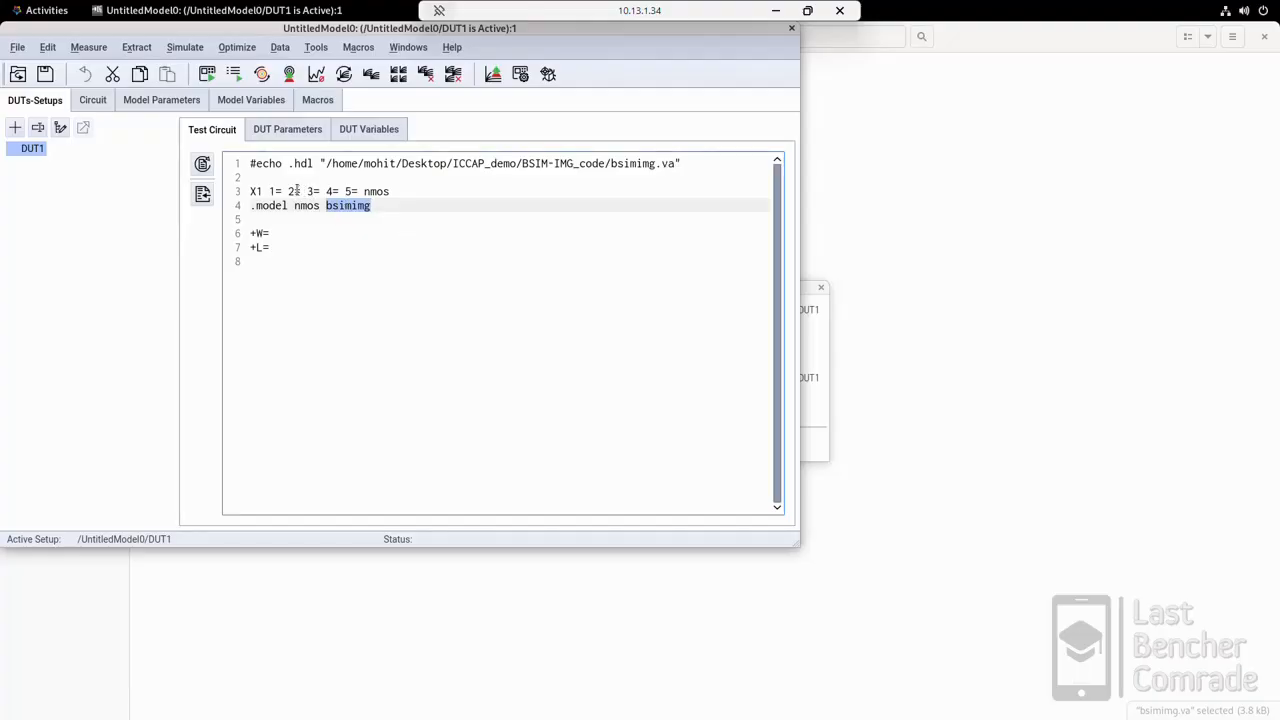
click(429, 207)
Step: Open the Simulation Debugger, dismiss the syntax error dialog and close the debugger
click(548, 75)
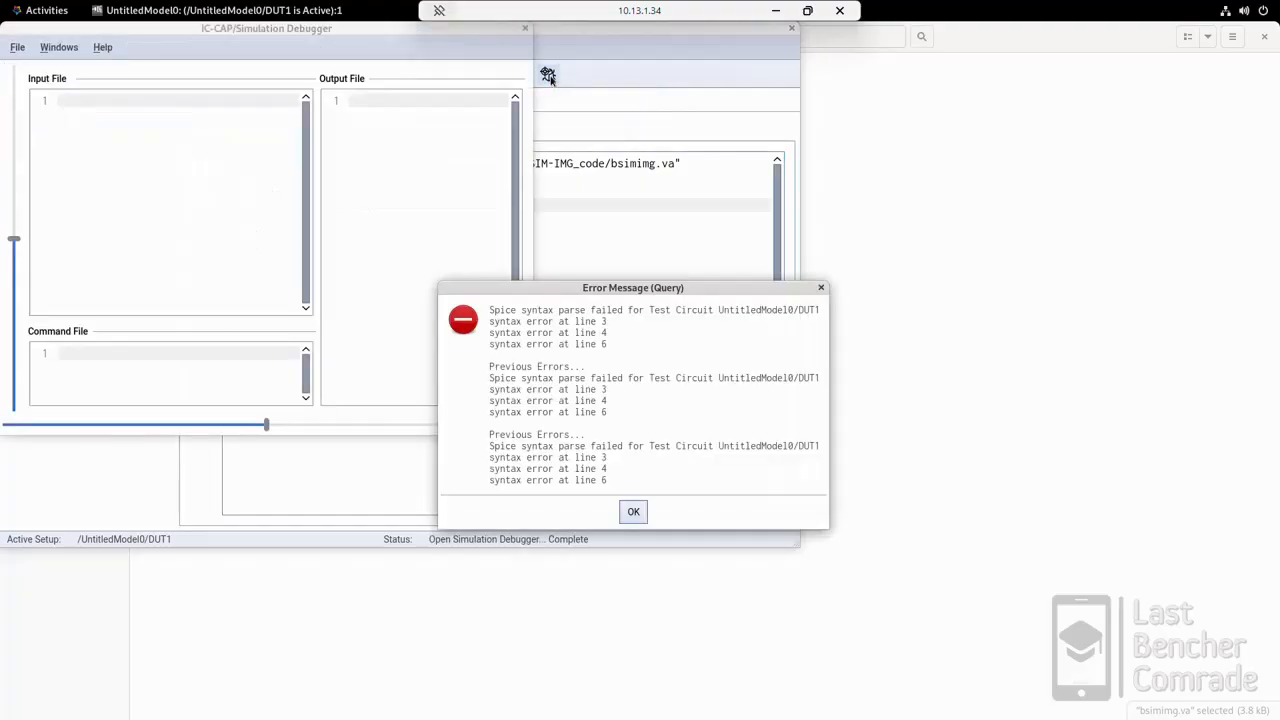
click(638, 516)
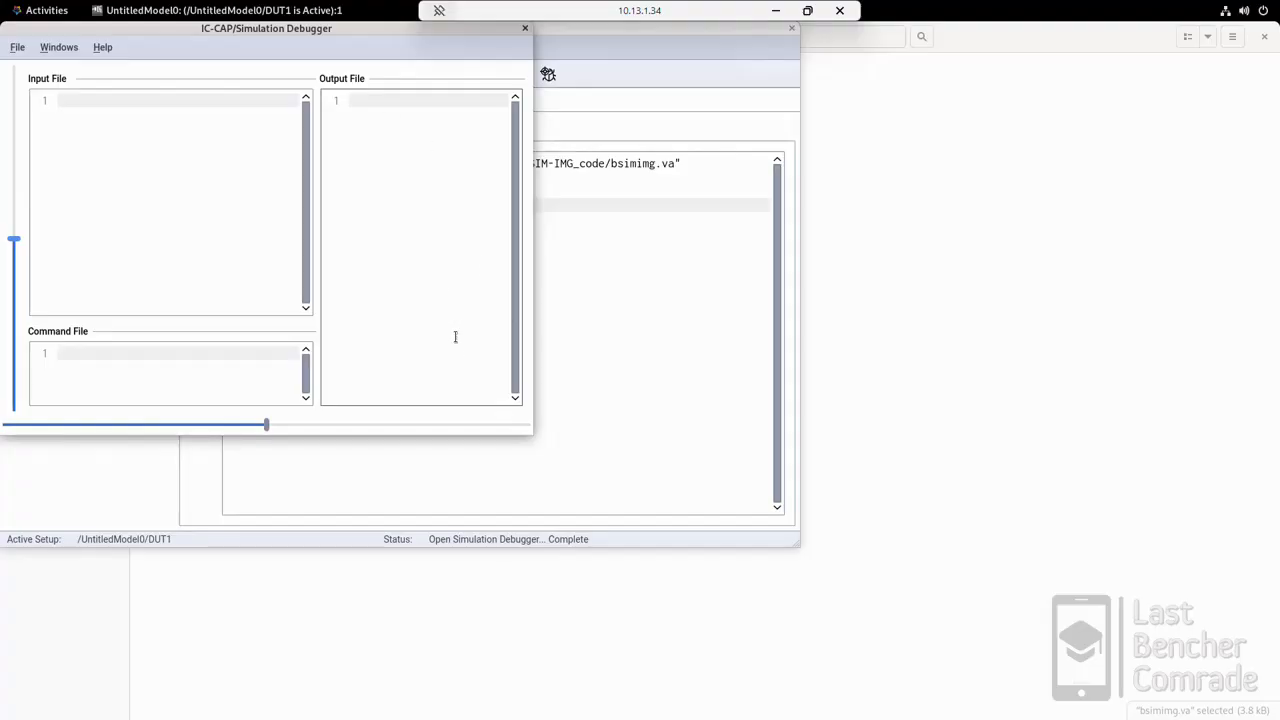
click(524, 28)
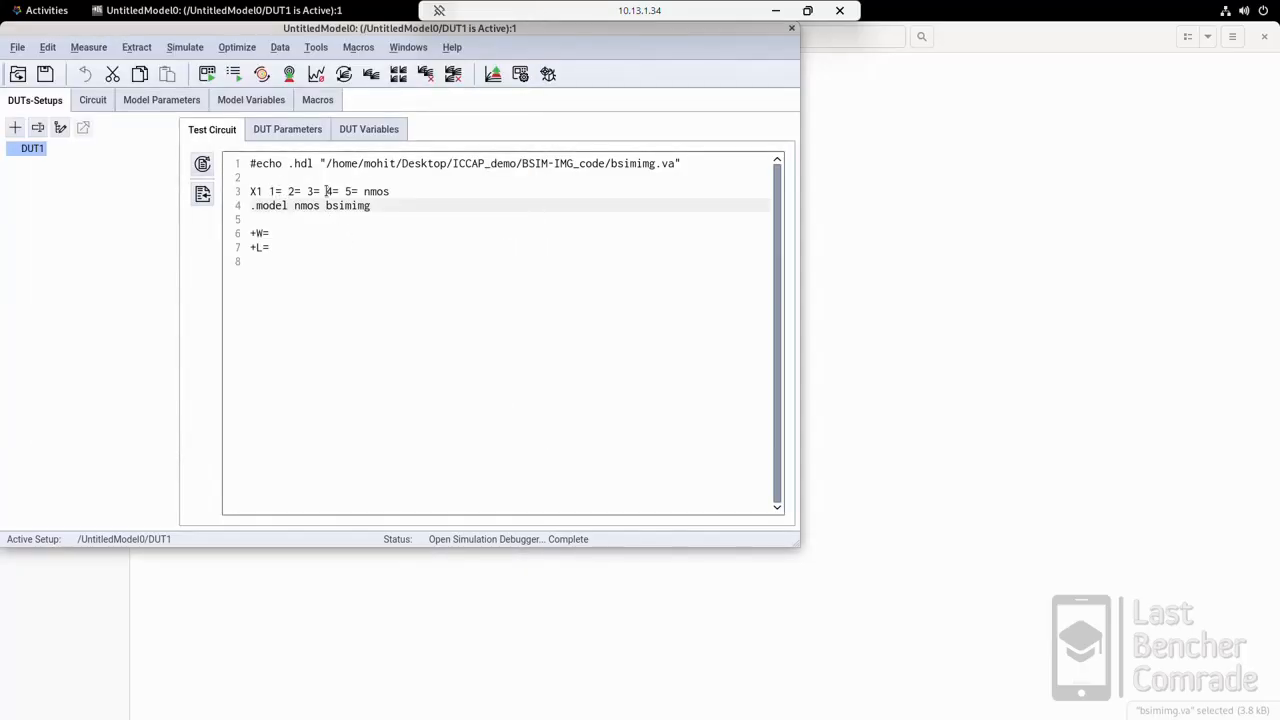
Step: Check the port order of module bsimimg in bsimimg.va from the BSIM-IMG_code folder and return to the IC-CAP test circuit
click(940, 249)
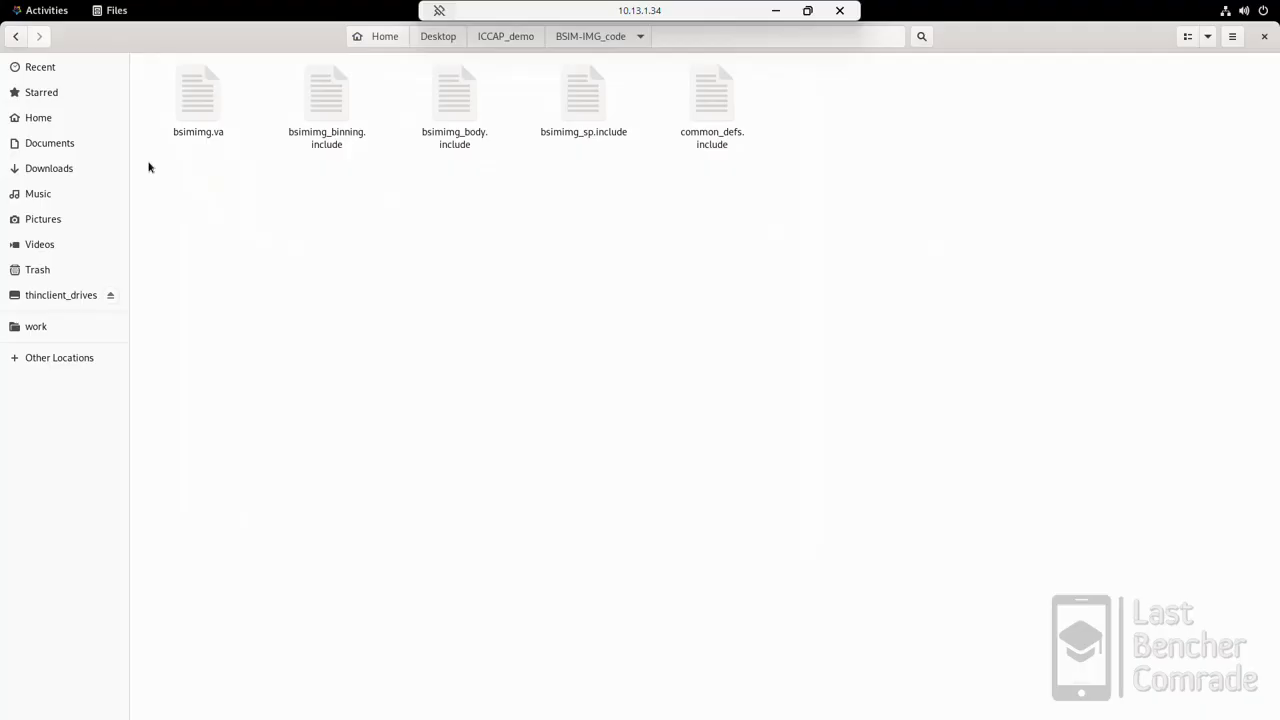
double_click(211, 115)
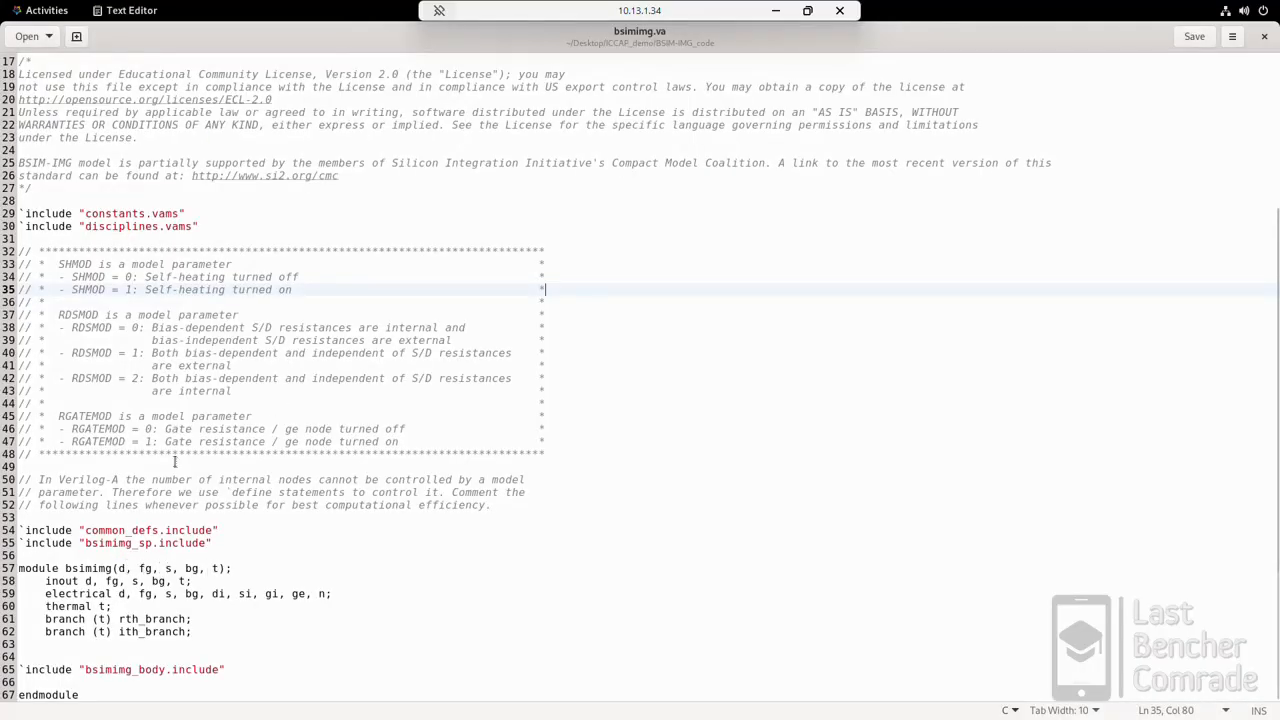
click(30, 18)
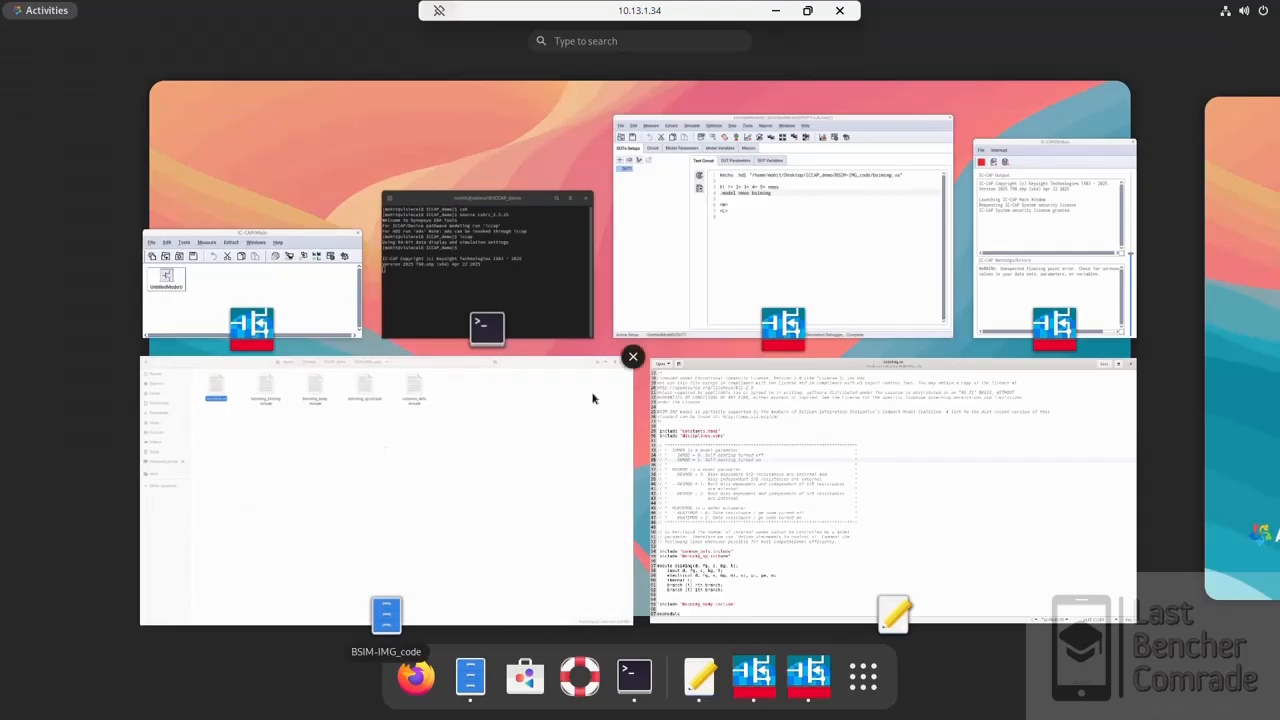
click(746, 241)
Step: Fill in the X1 node connections as 1=d, 2=fg, 3=s, 4=bg and 5=t
click(283, 191)
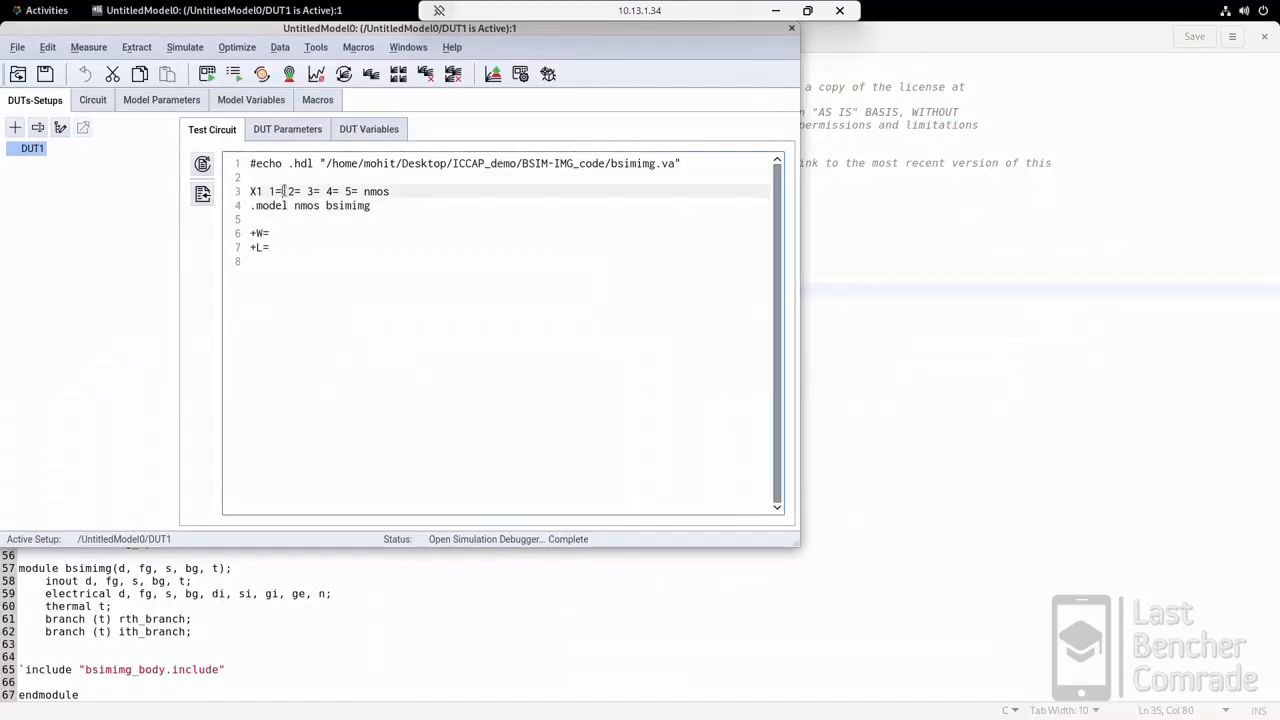
text(d)
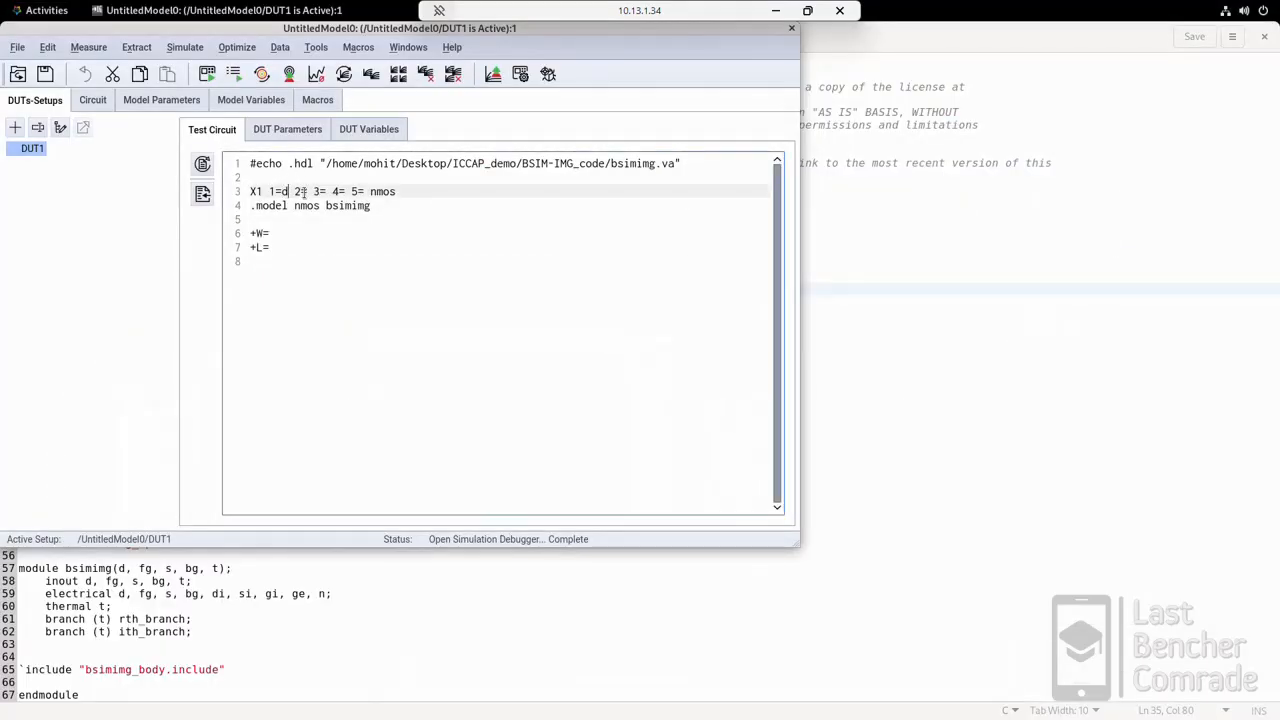
click(306, 191)
text(fg)
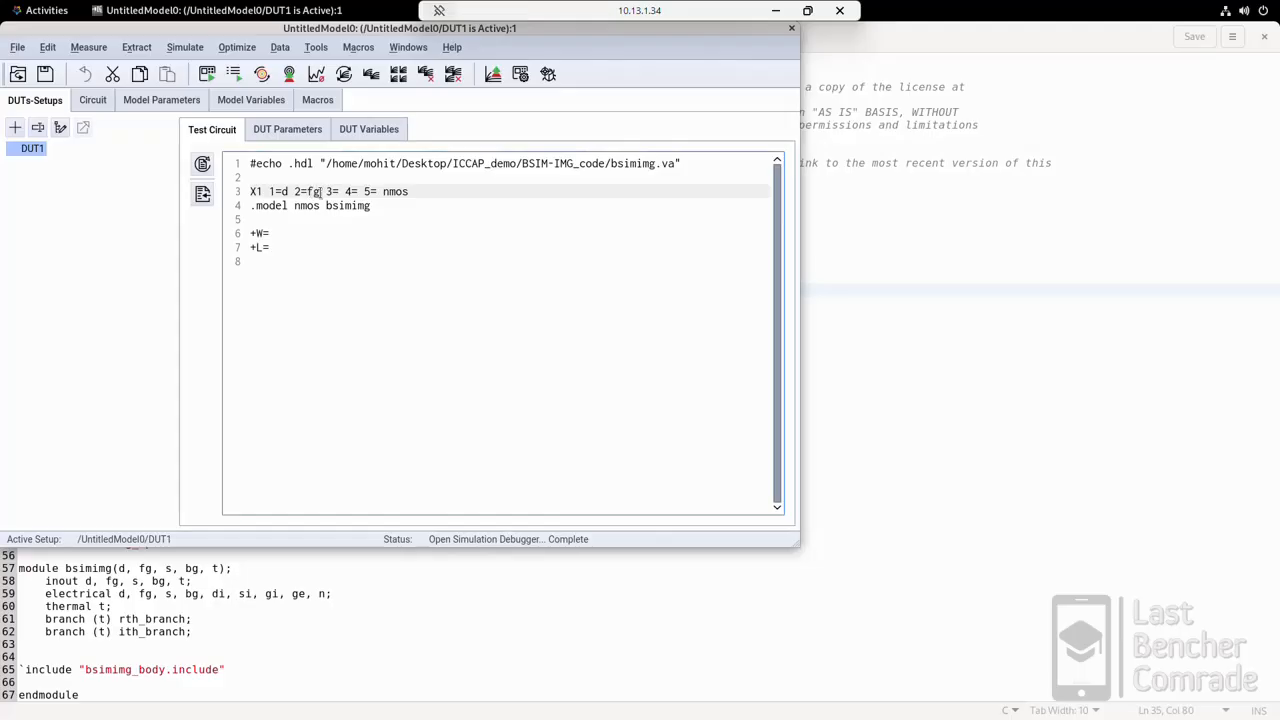
click(338, 191)
text(s)
key(Right)
key(Right)
key(Right)
text(bg)
key(Right)
key(Right)
key(Right)
text(t)
Step: Try to parse the test circuit with W and L still empty and dismiss the error message
click(298, 226)
click(301, 219)
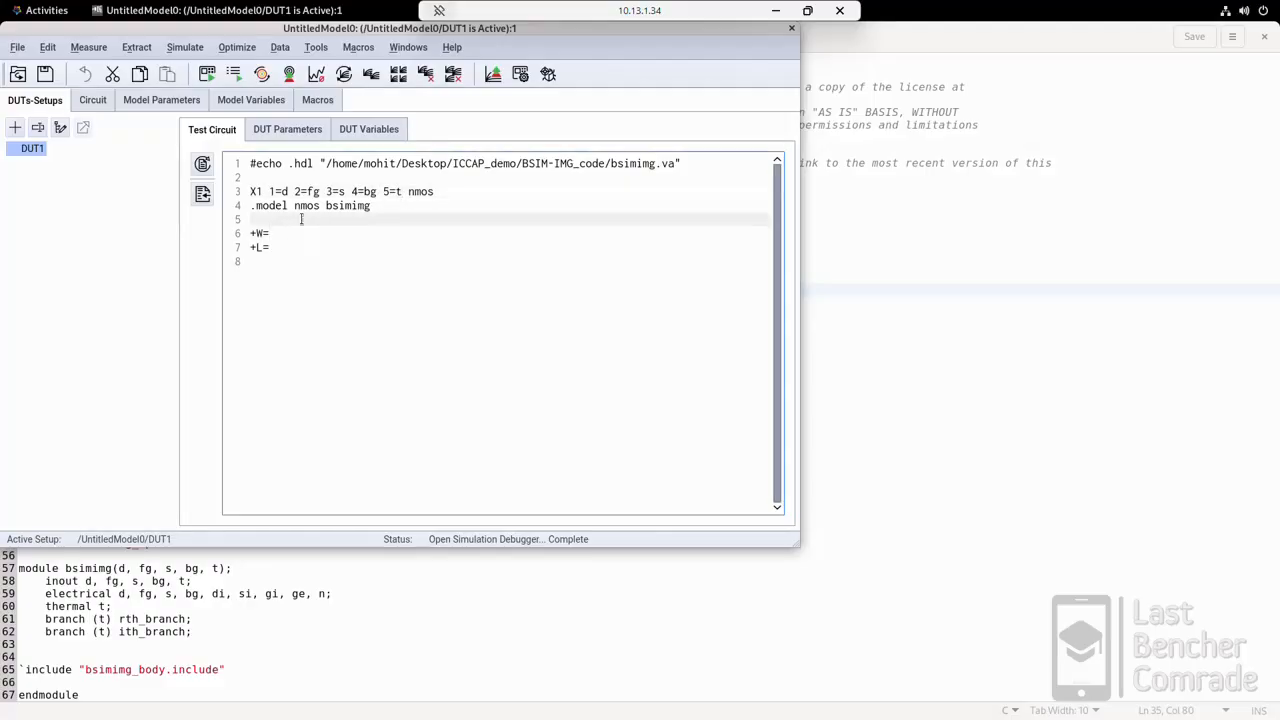
click(203, 165)
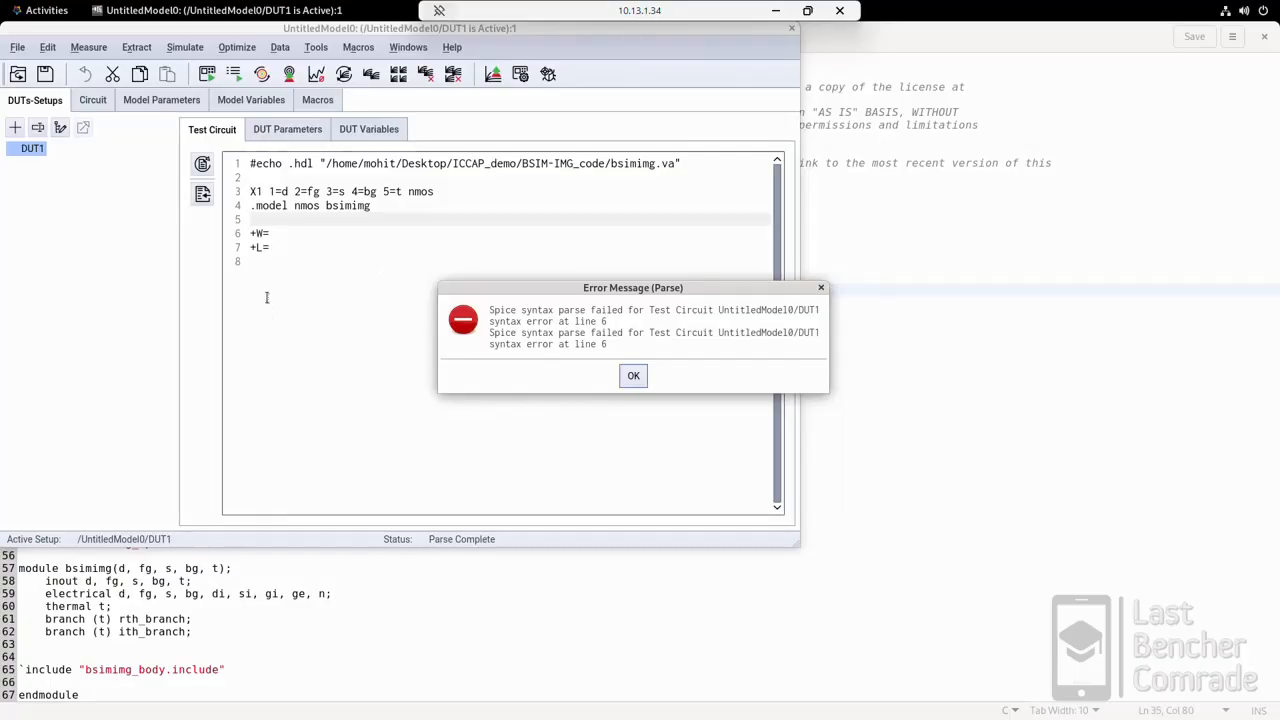
click(630, 376)
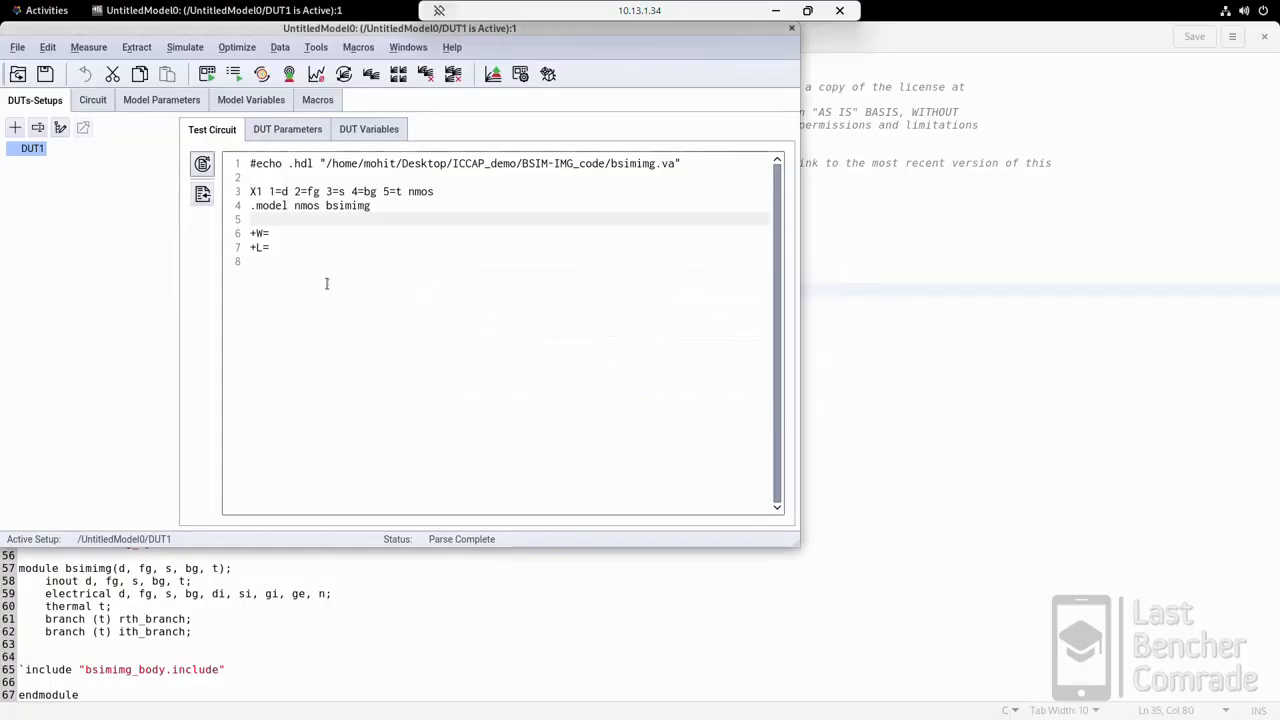
Step: Set W to 50e-9 and L to 30e-9 in the test circuit
click(286, 236)
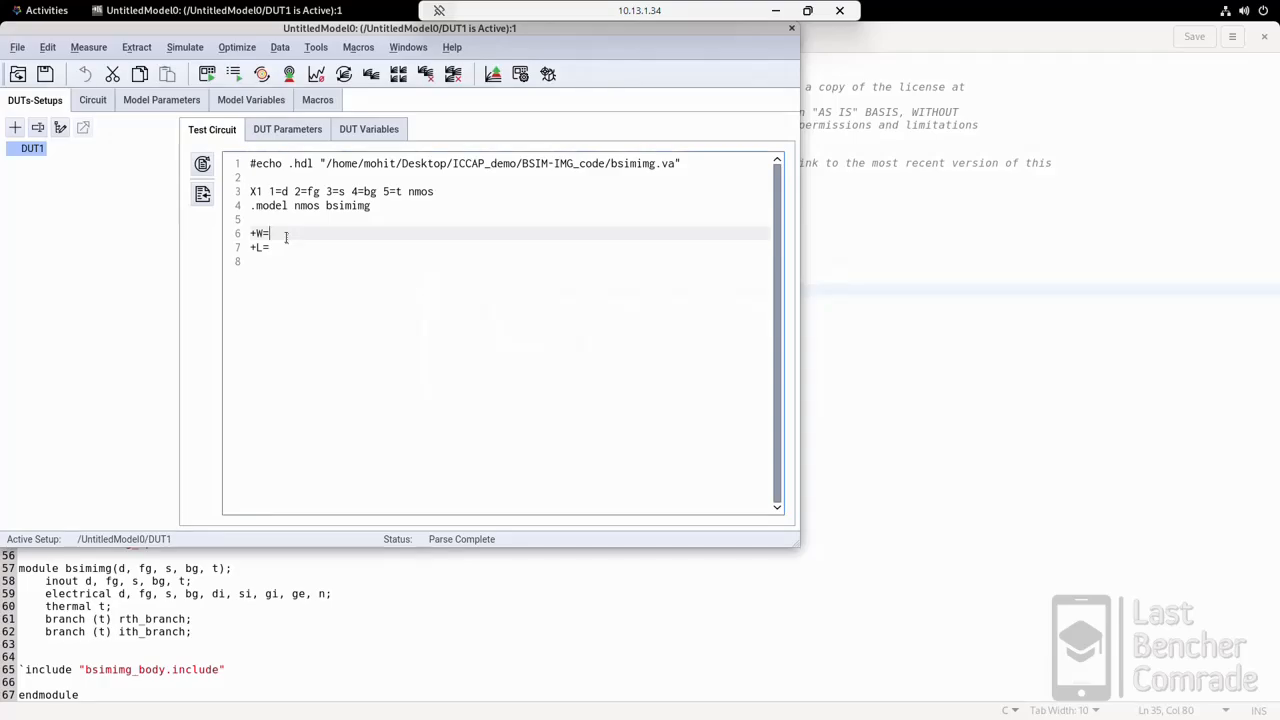
text(50e-6)
key(BackSpace)
text(9)
key(Down)
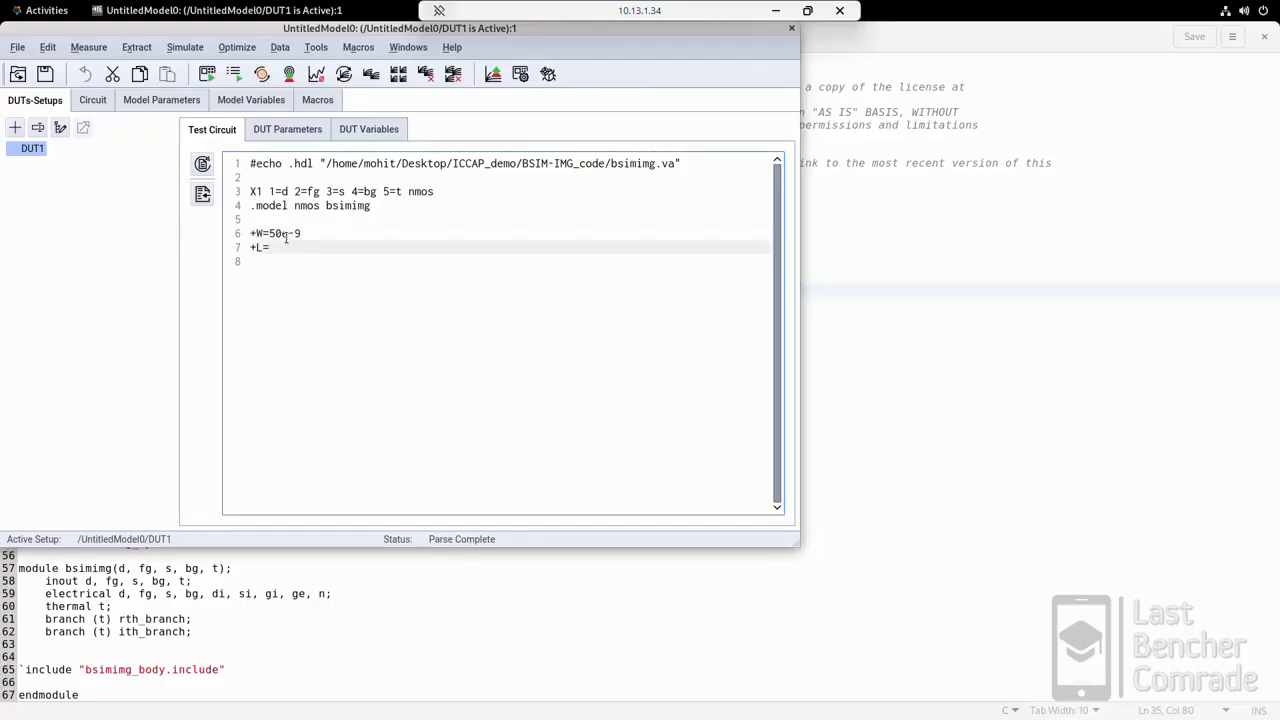
text(30e-9)
Step: Try to parse the test circuit, dismiss the error and delete the blank line between the .model line and +W
click(202, 165)
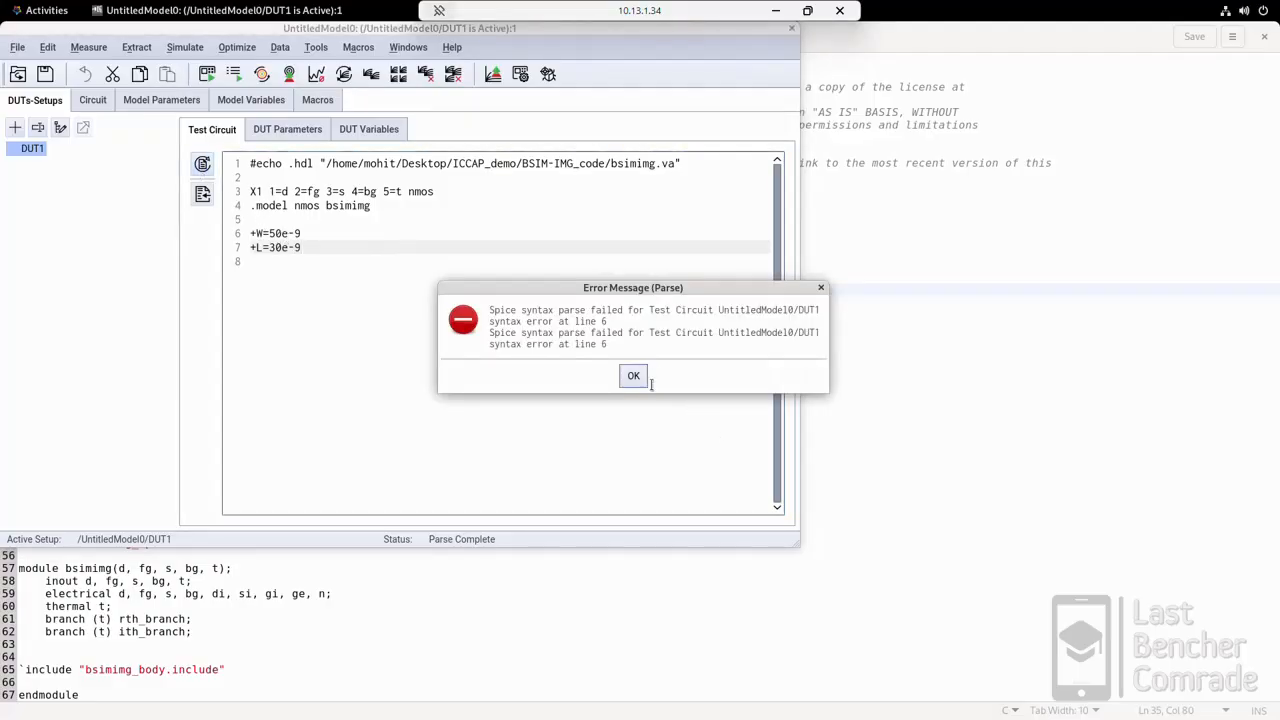
click(645, 379)
click(294, 220)
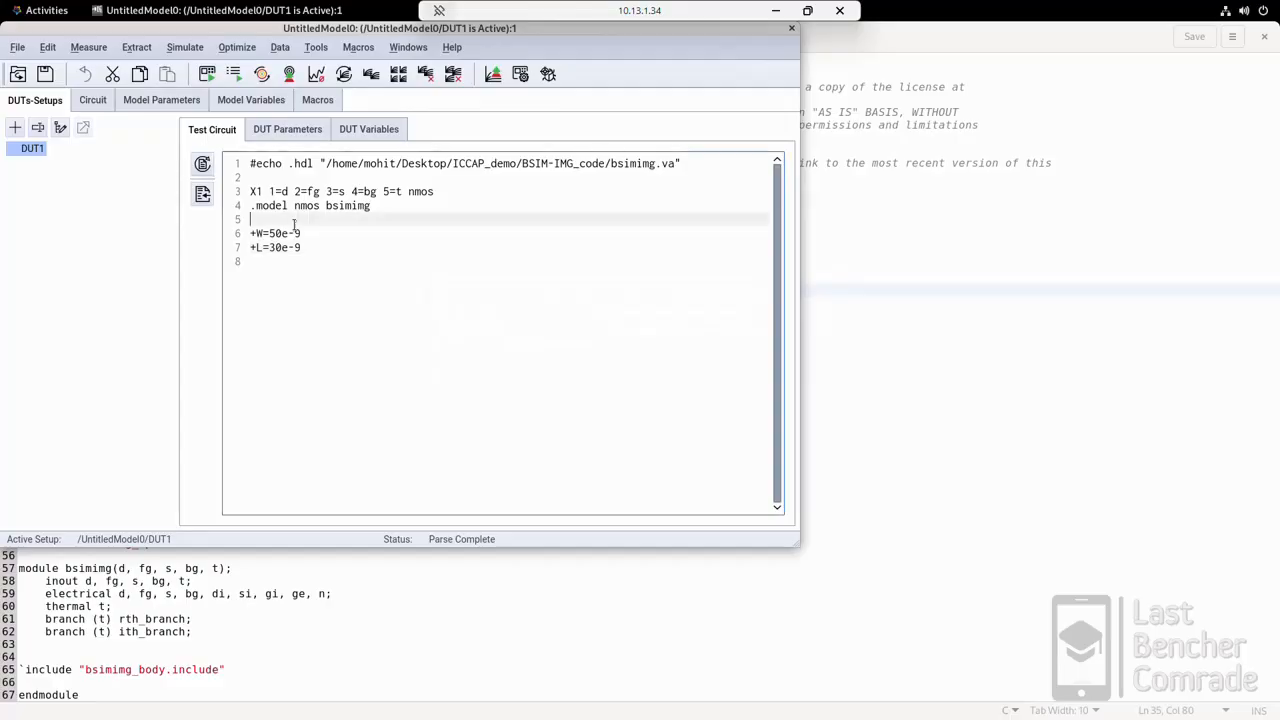
key(BackSpace)
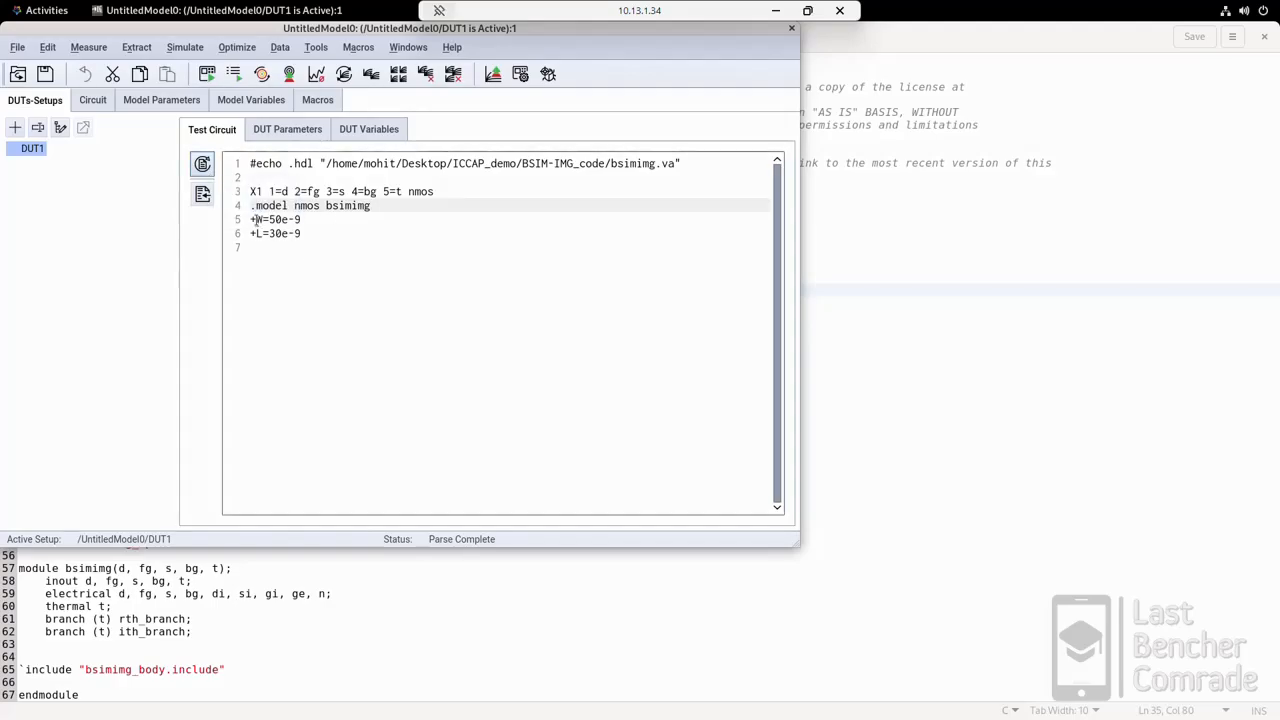
Step: Compare the W and L lines with the DUT parameter table and parse the test circuit for DUT1 again
drag(251, 219, 329, 229)
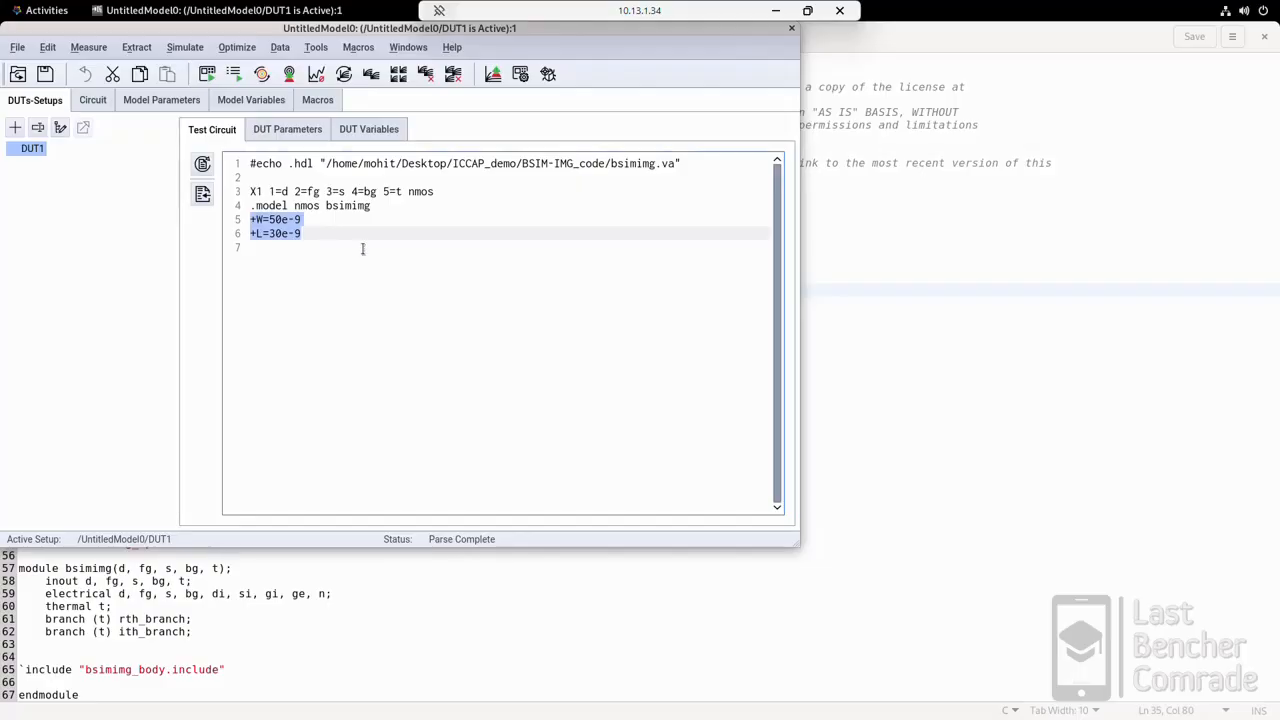
click(363, 248)
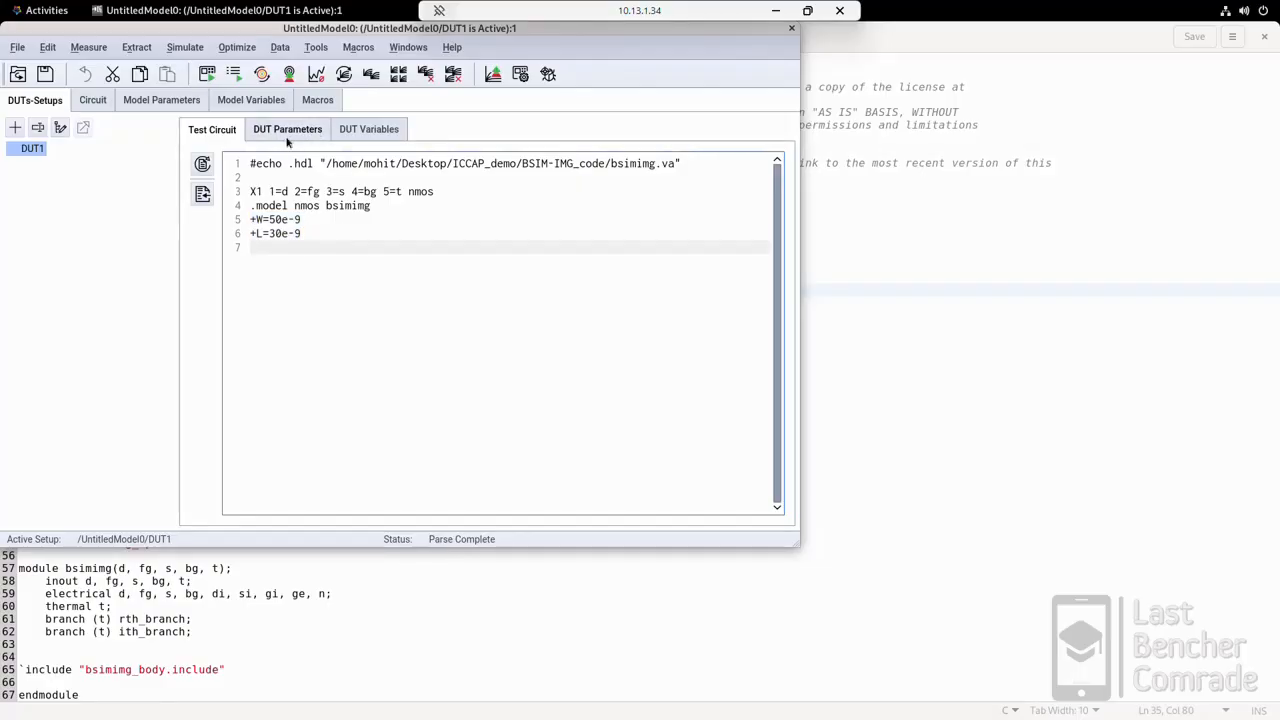
click(288, 139)
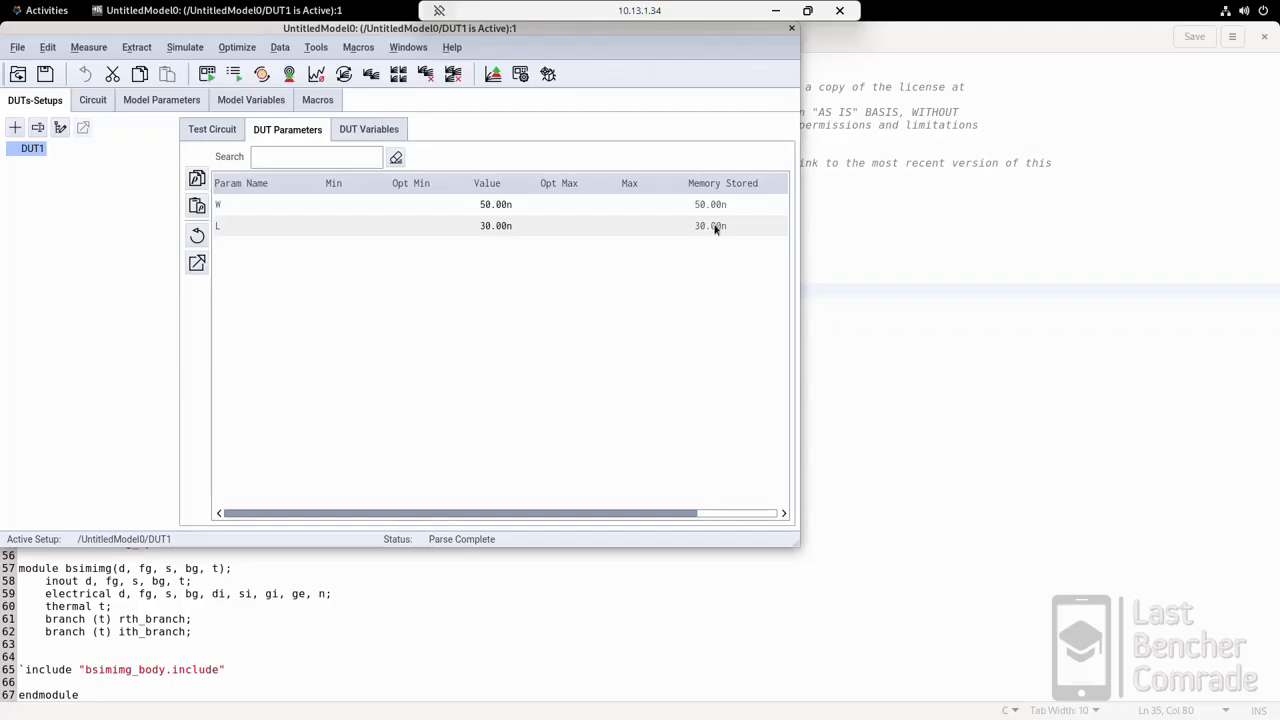
click(210, 134)
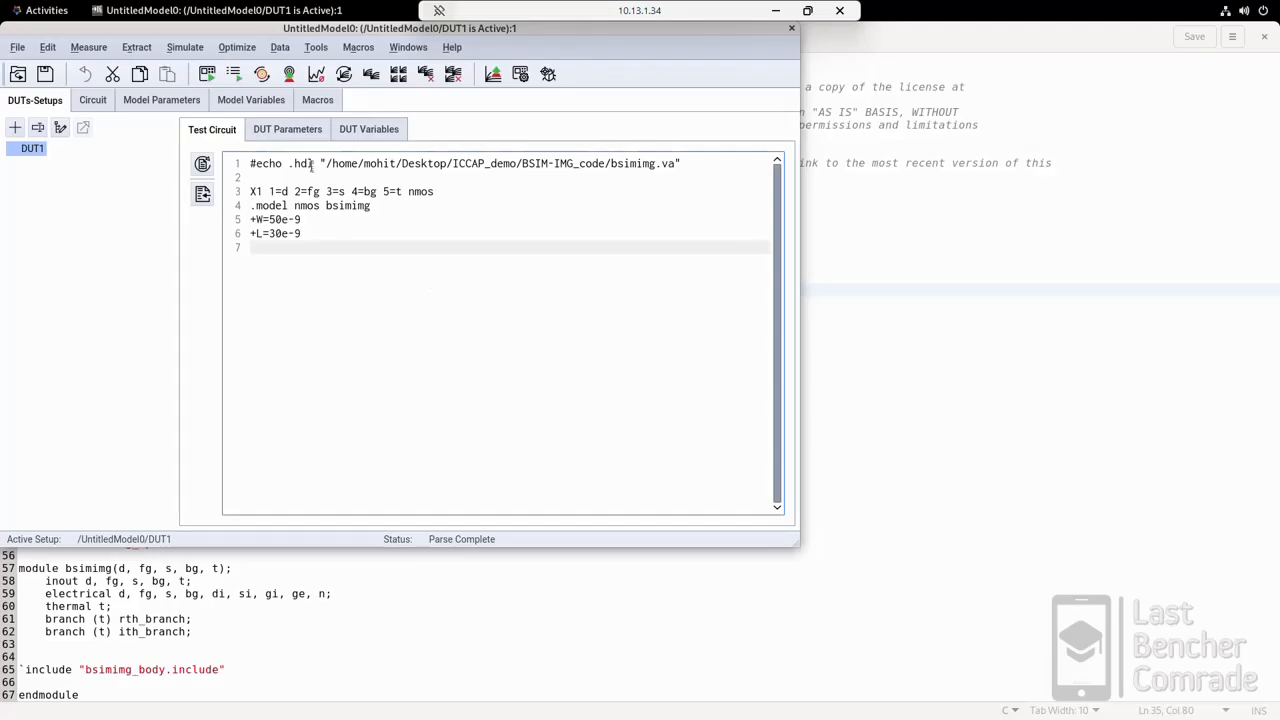
click(299, 135)
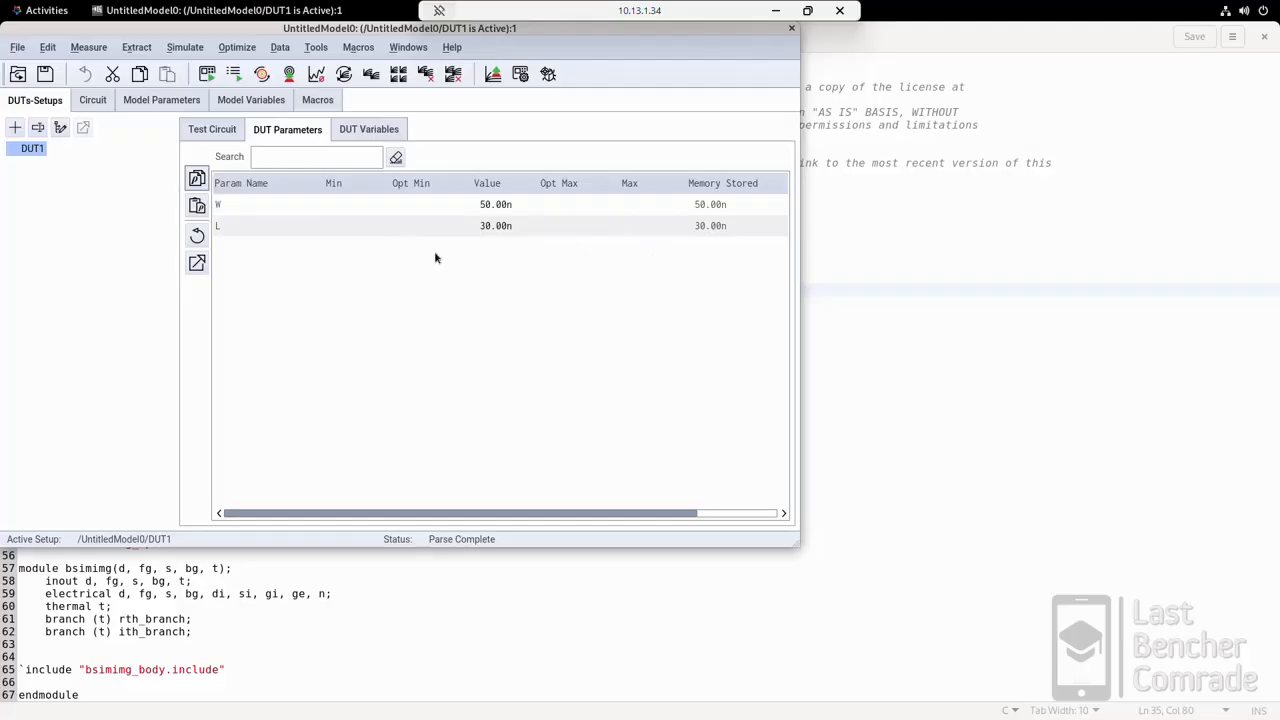
click(215, 131)
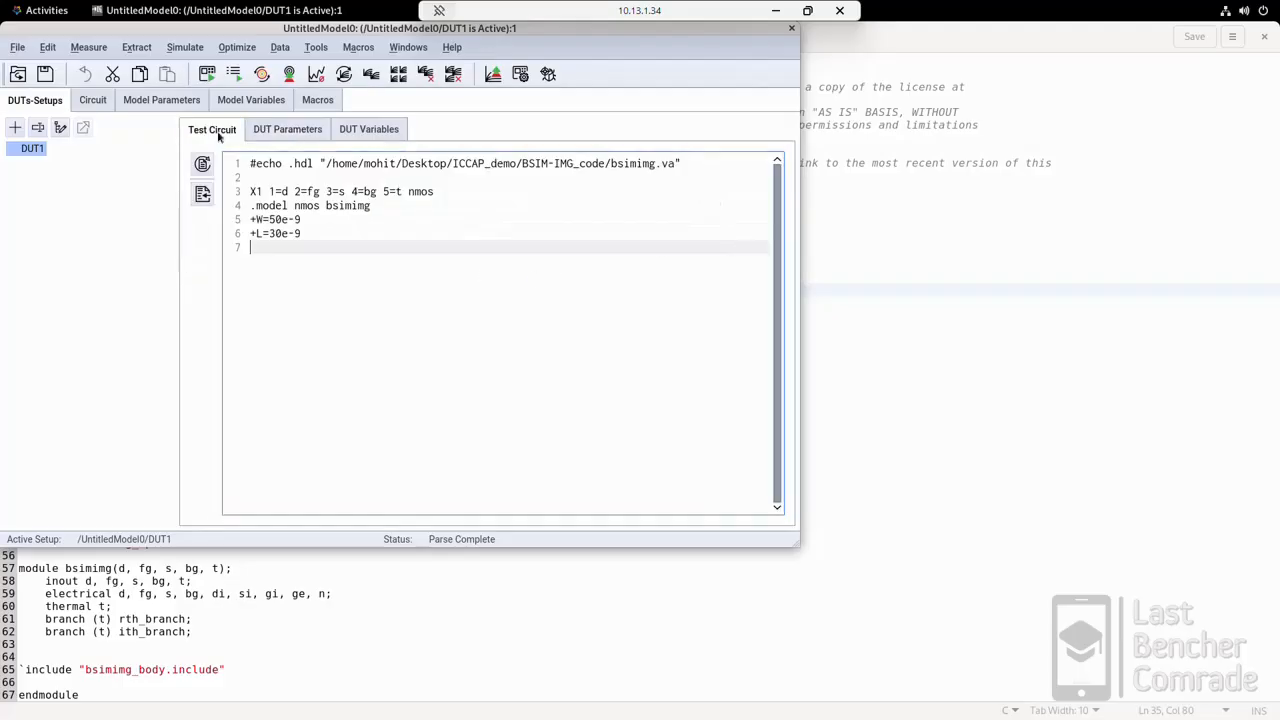
click(204, 168)
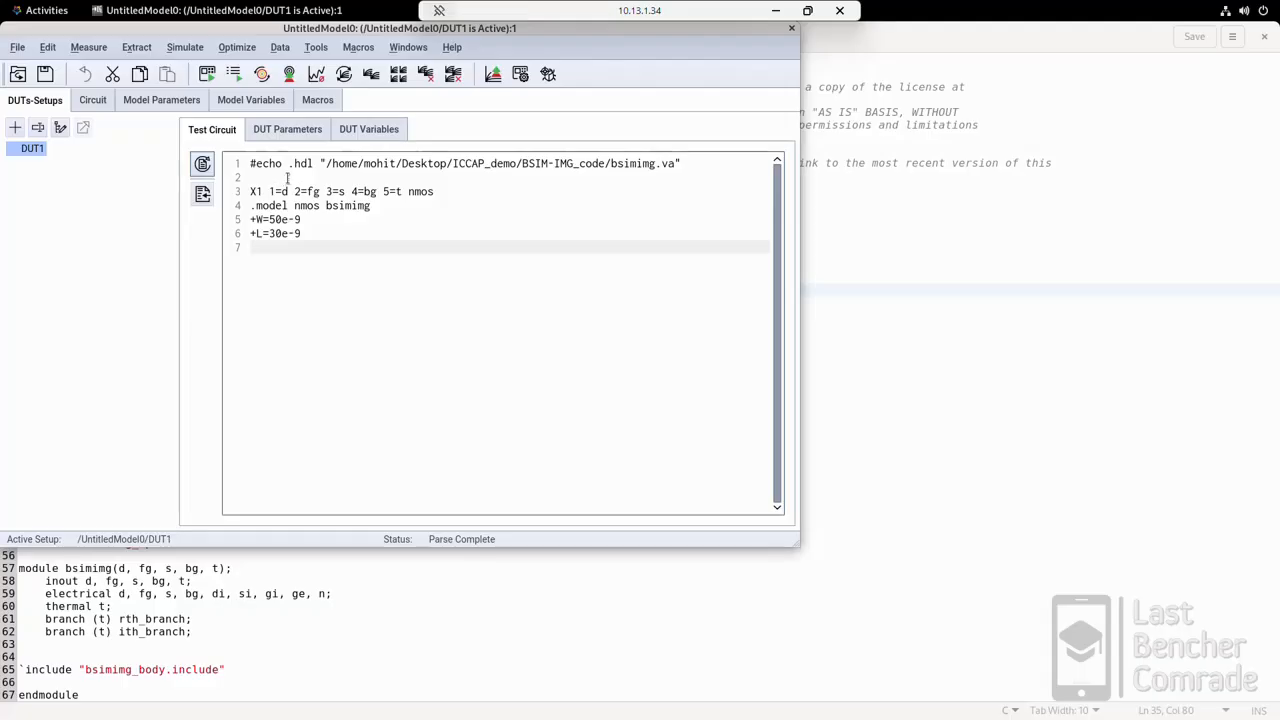
click(27, 153)
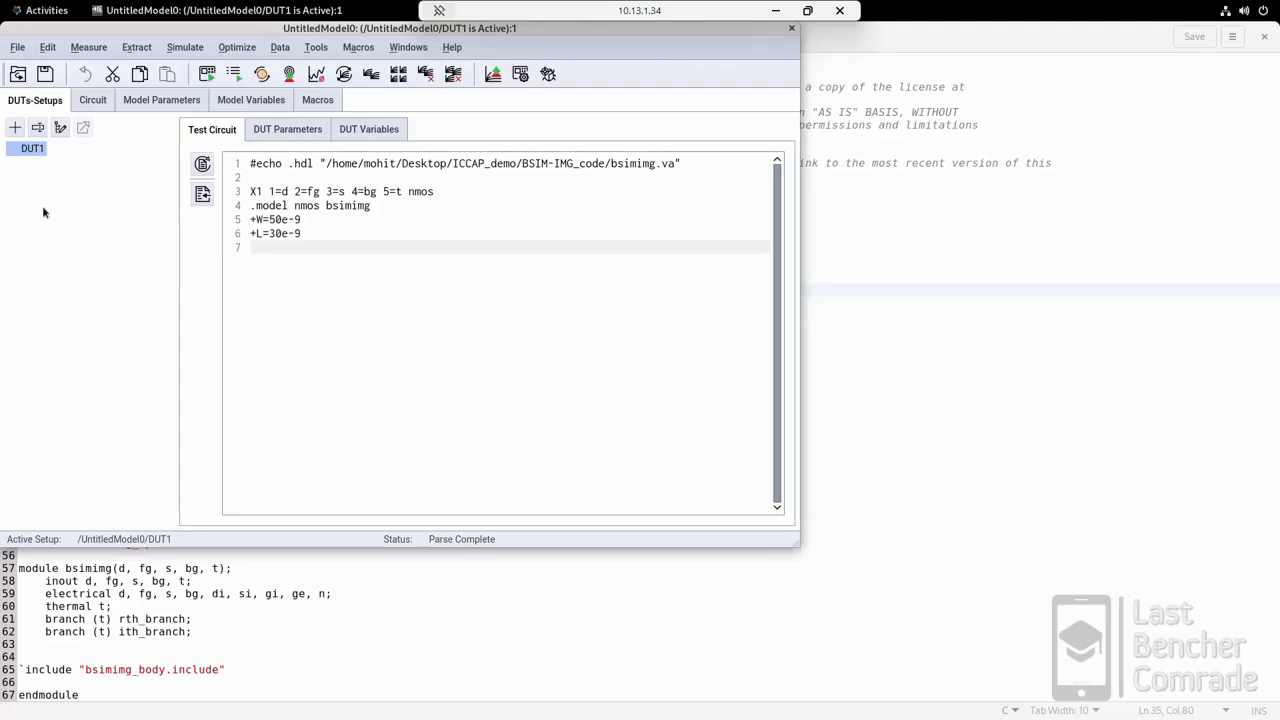
Step: Start saving the entire model as an .mdl file and browse to the ICCAP_demo folder on the Desktop
click(48, 76)
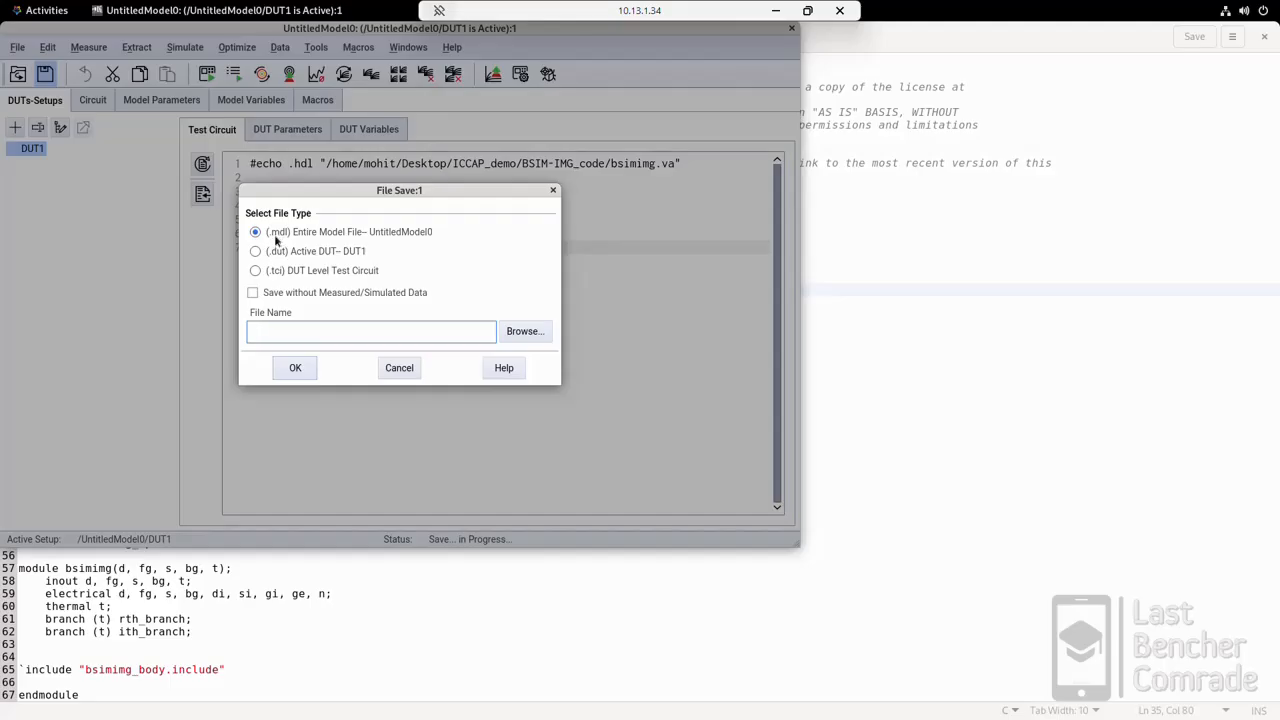
click(524, 331)
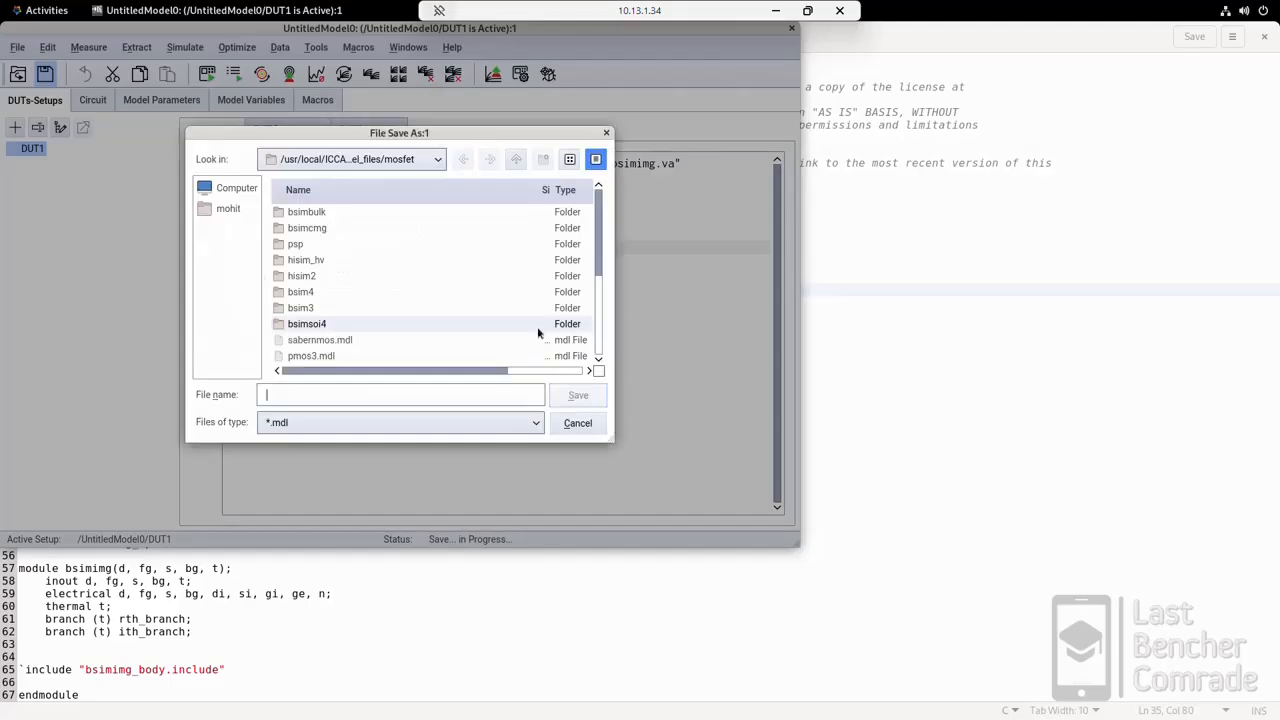
click(432, 162)
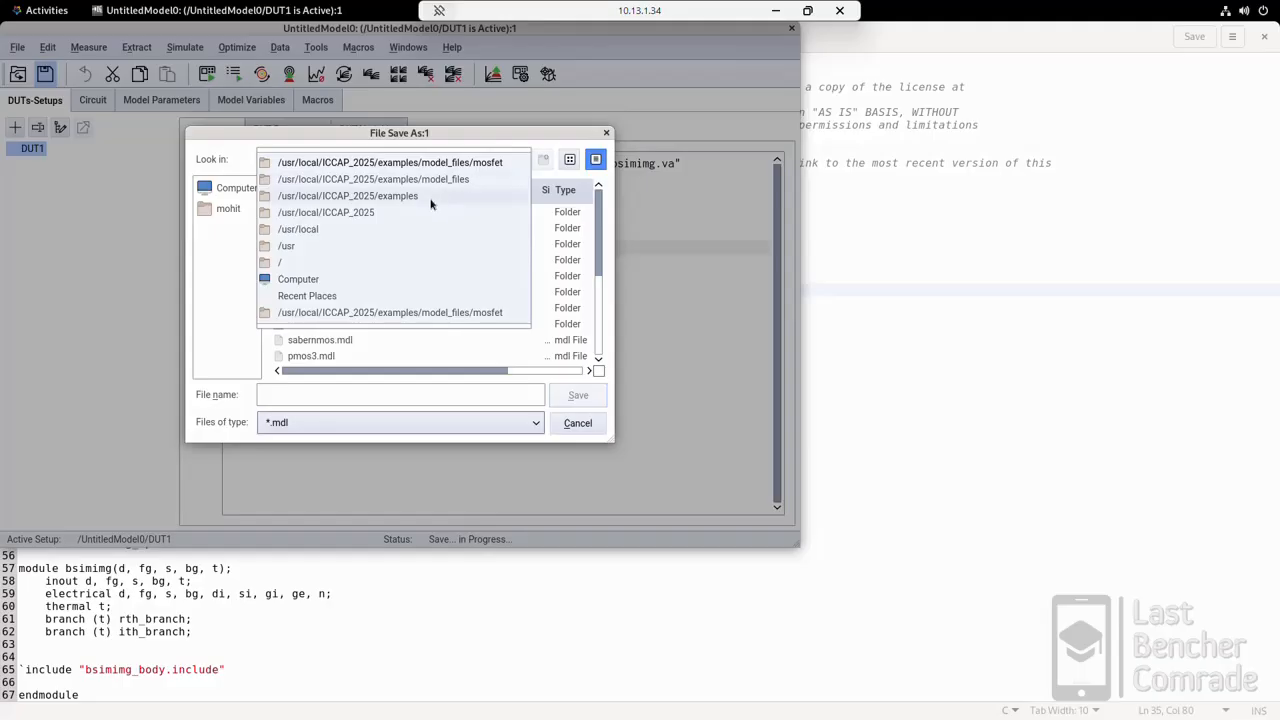
click(207, 308)
click(515, 158)
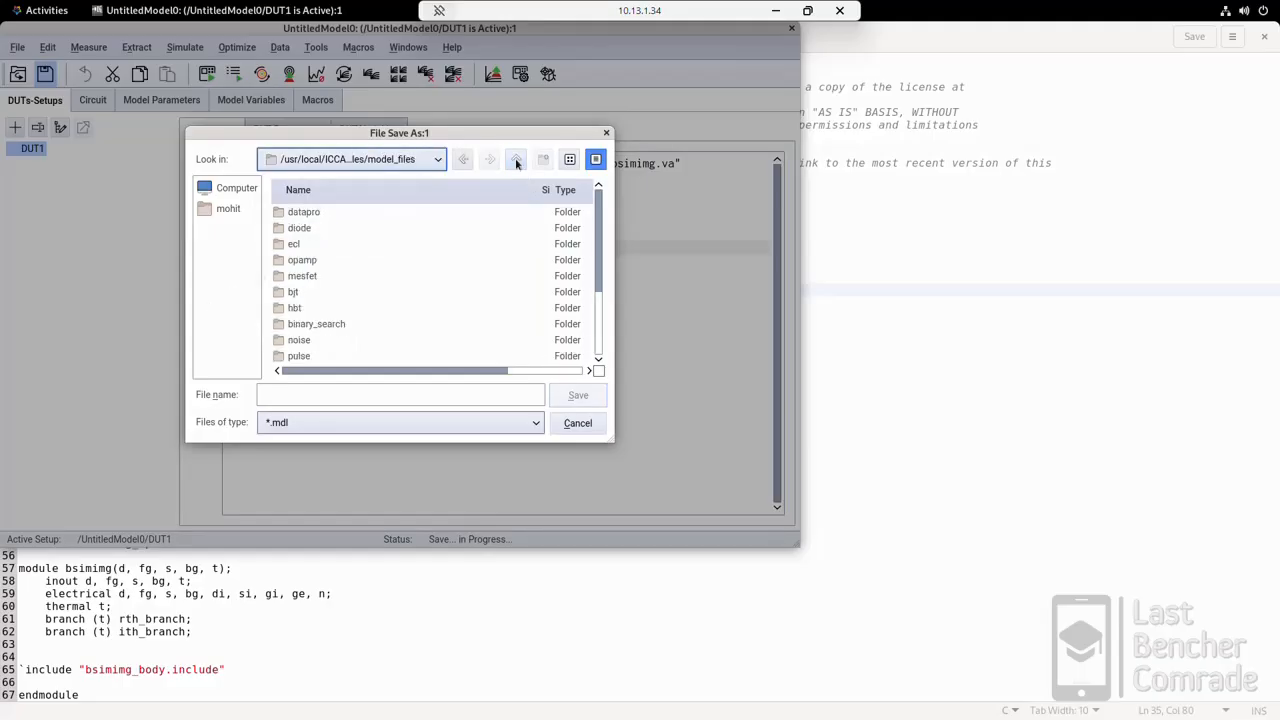
click(515, 160)
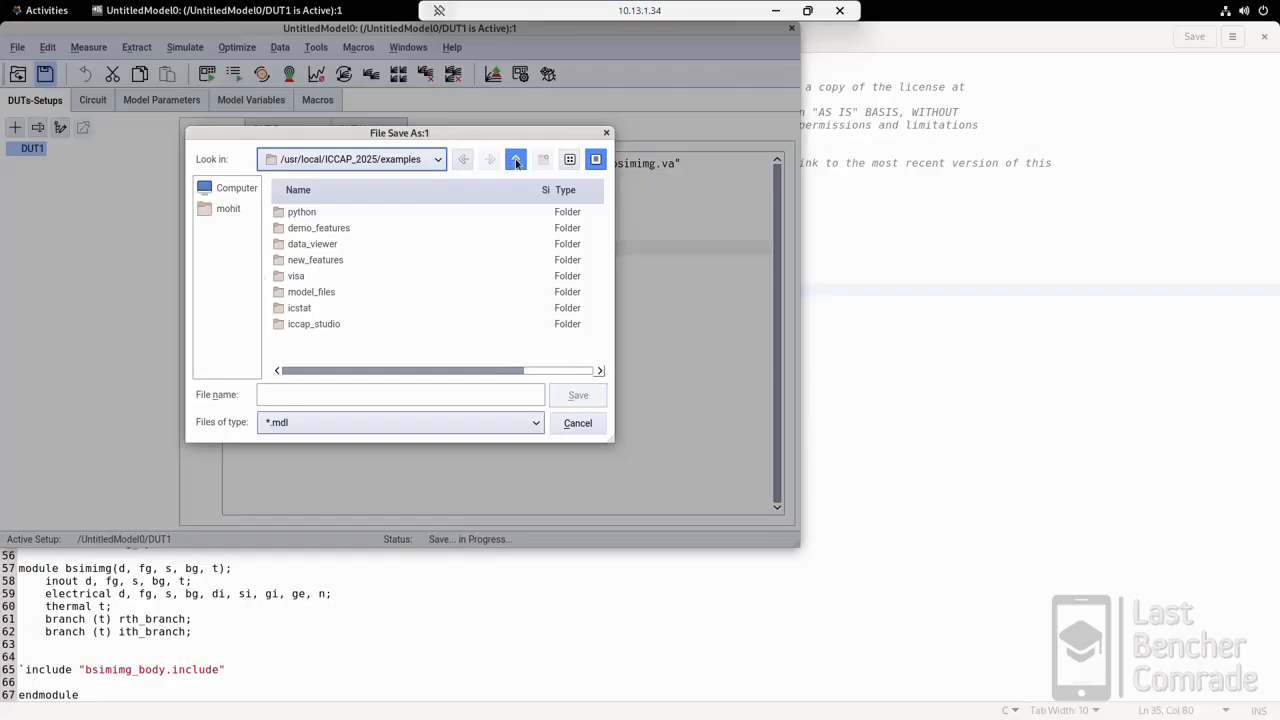
click(515, 158)
click(515, 158)
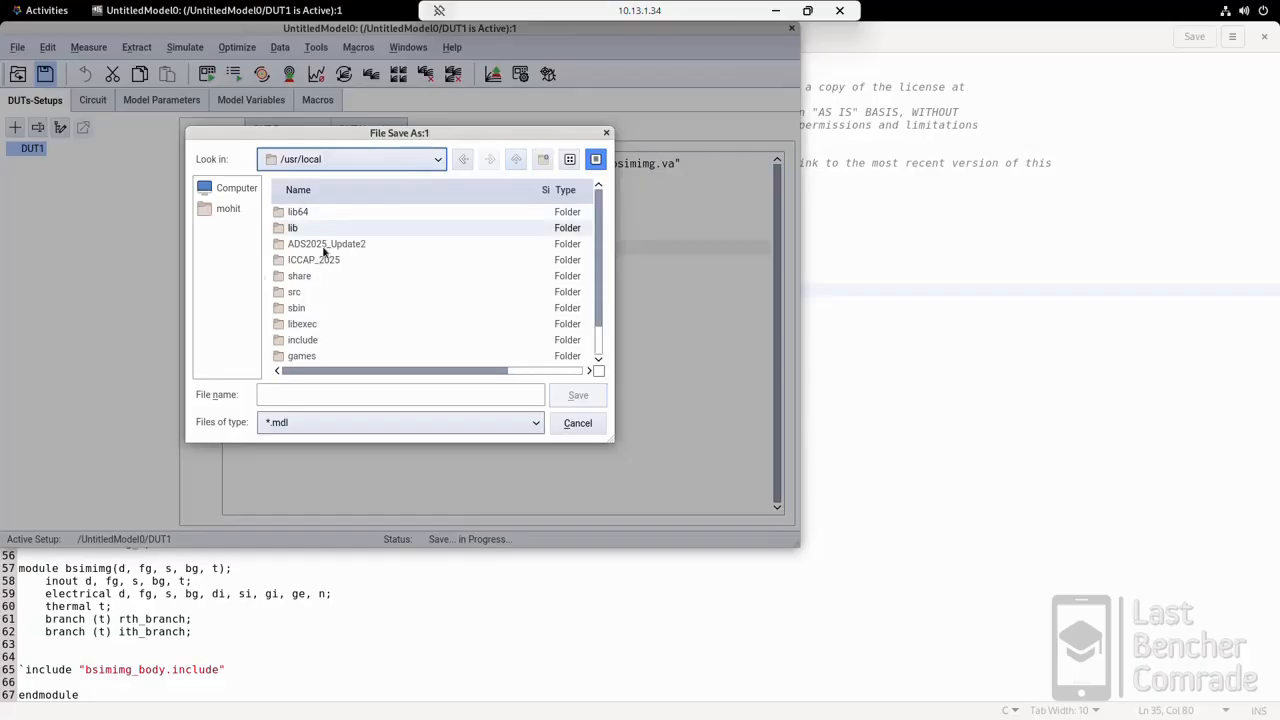
click(514, 159)
click(512, 159)
click(508, 160)
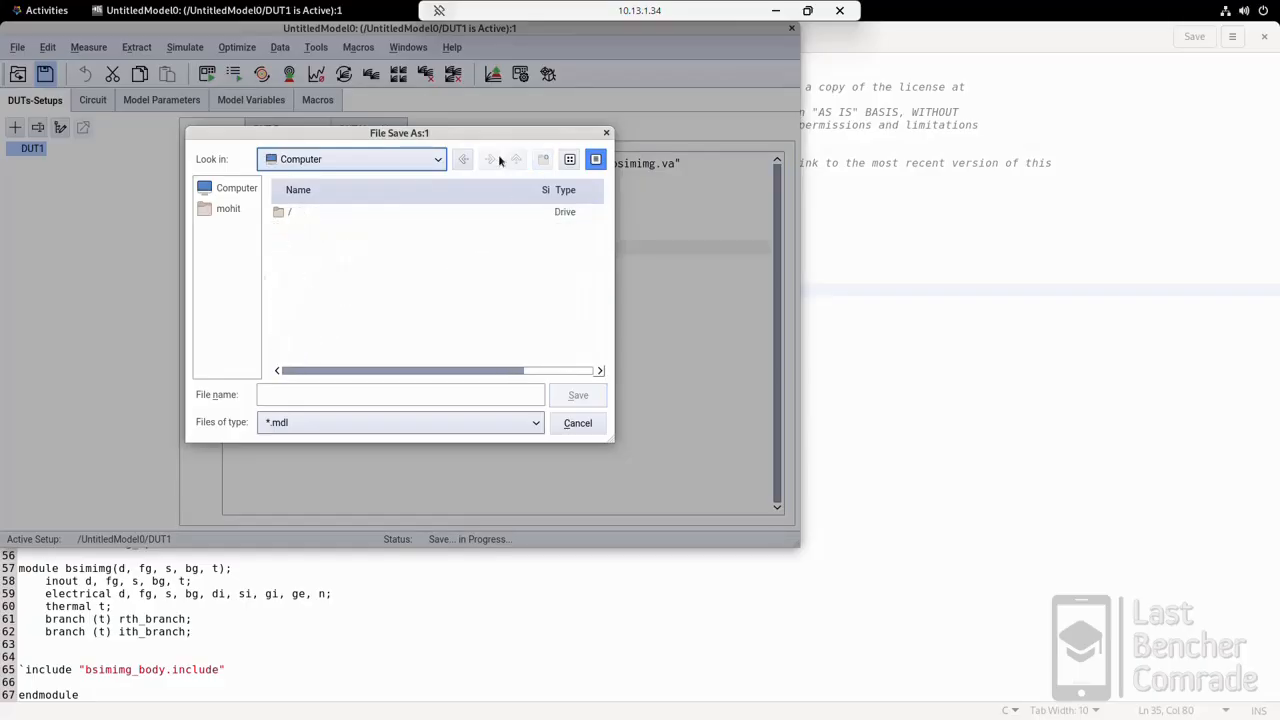
click(210, 208)
double_click(305, 243)
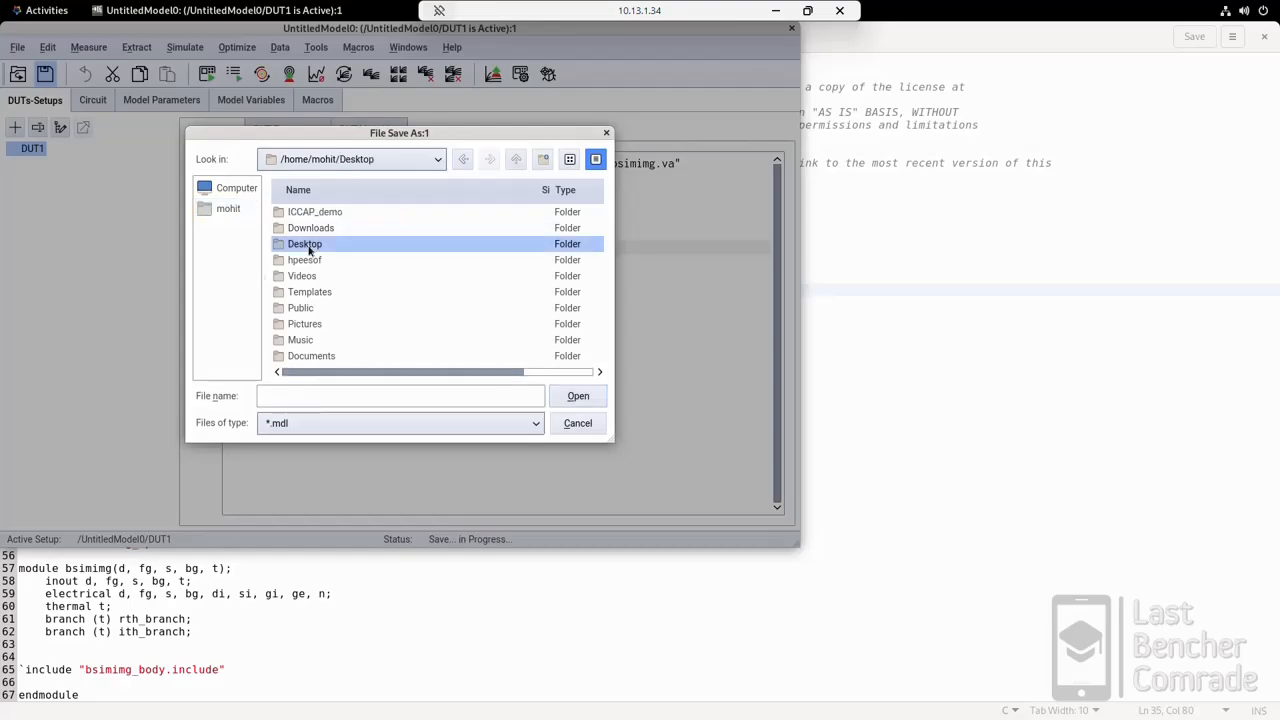
double_click(311, 230)
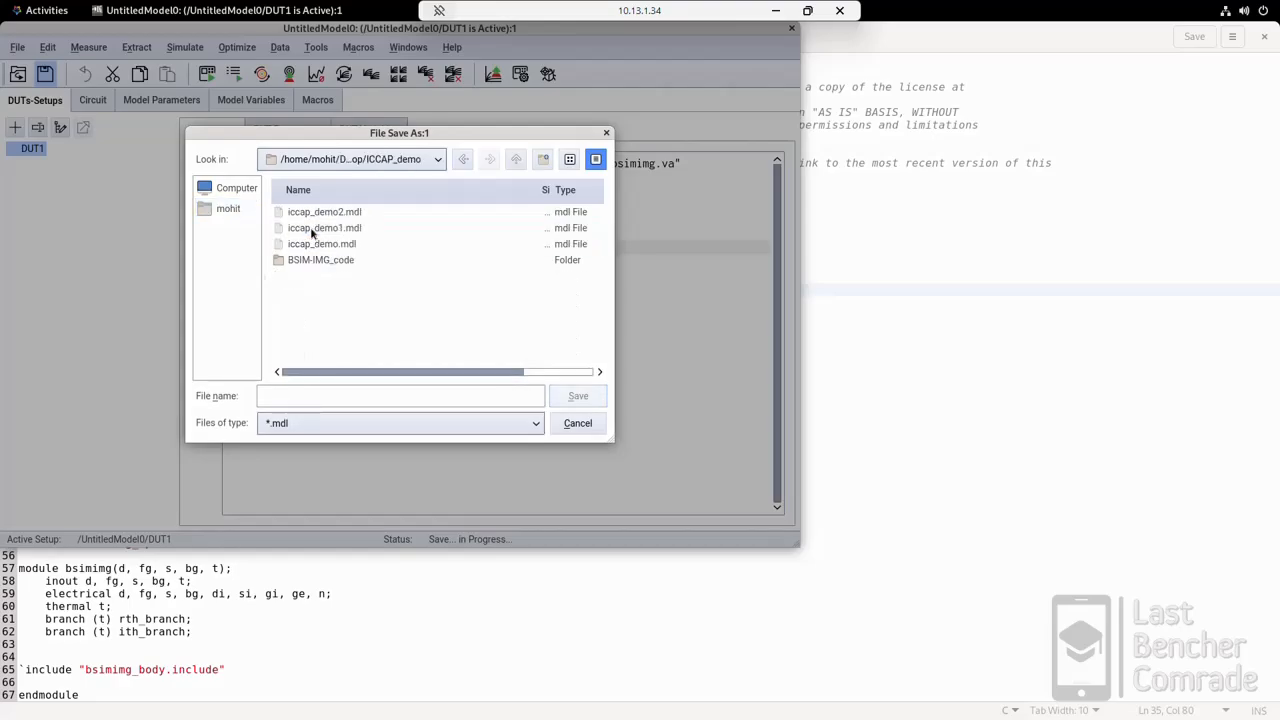
Step: Name the model file Demo1, check the resulting file name and save it in the ICCAP_demo folder
click(305, 394)
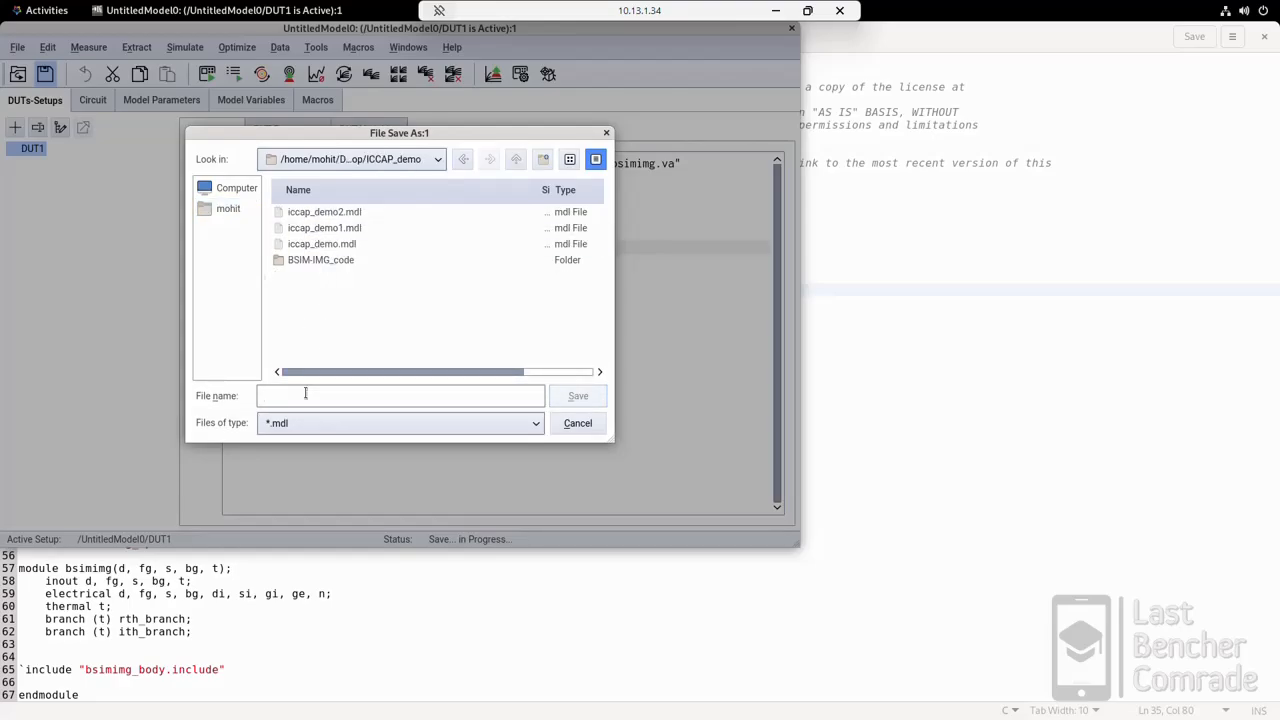
text(Demo1)
click(575, 397)
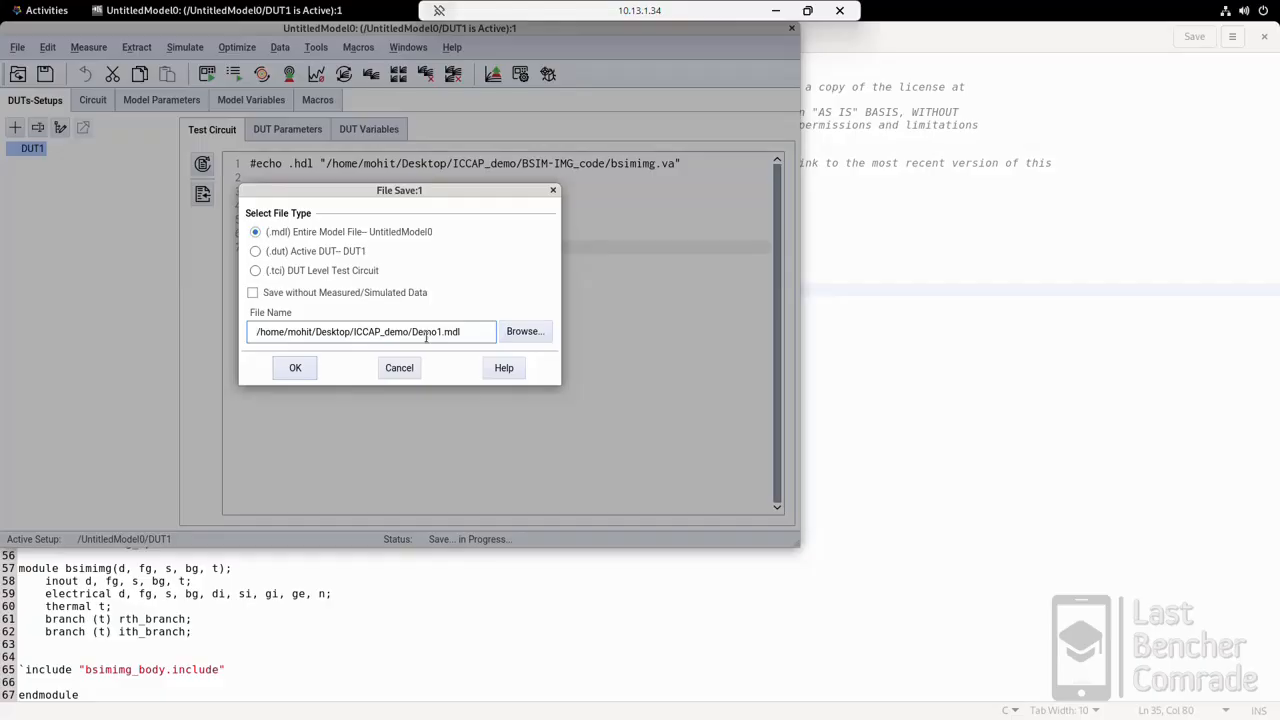
drag(416, 332, 465, 333)
click(296, 367)
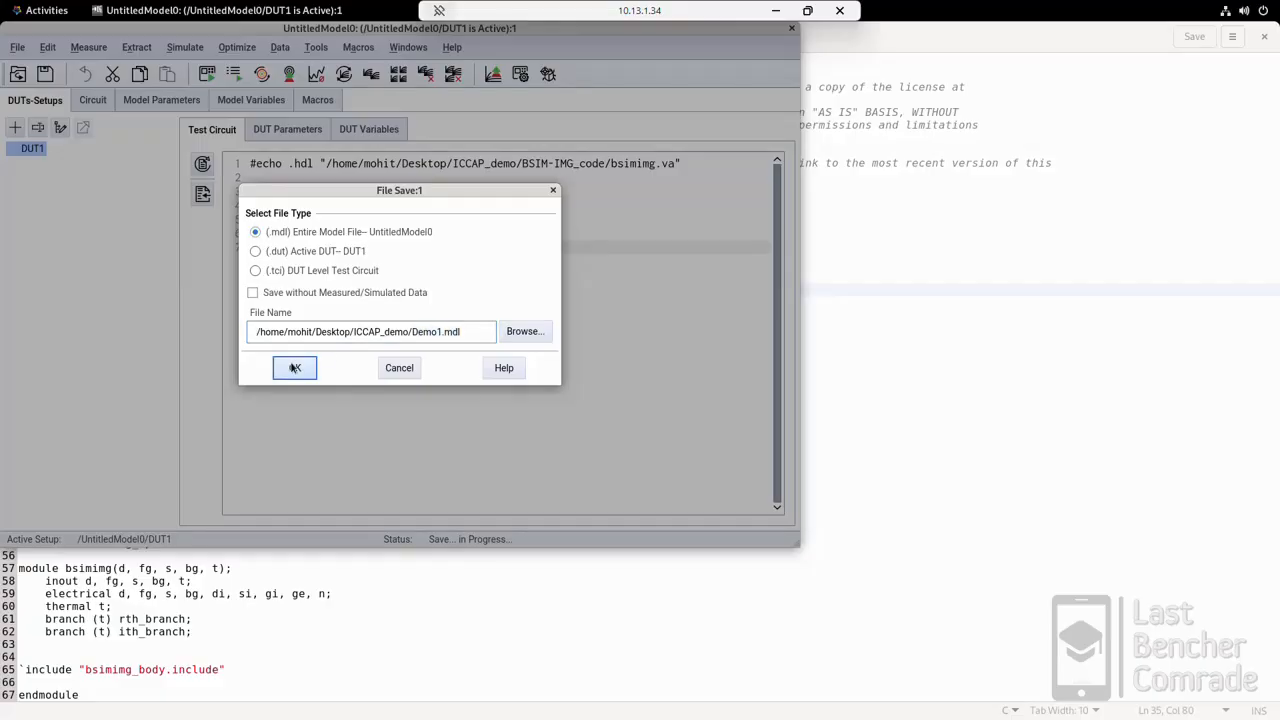